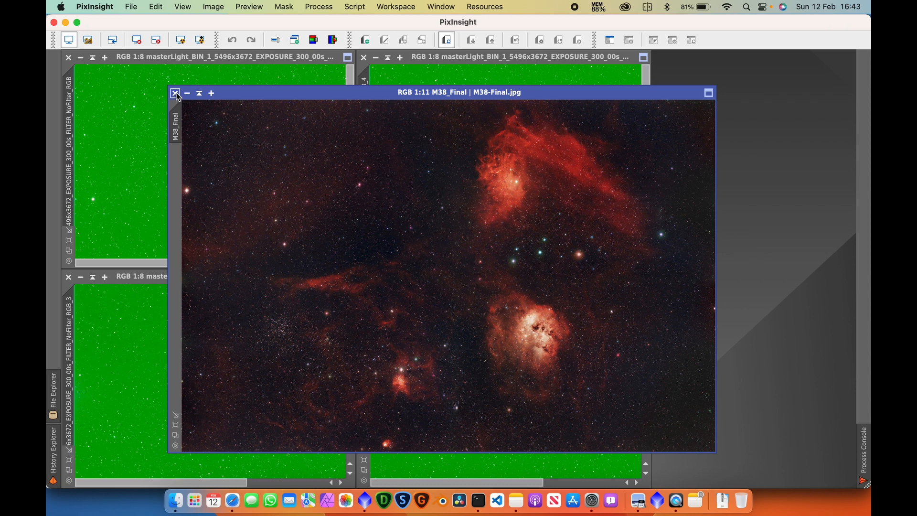
Close the M38_Final image window
{"action": "left_click", "coordinate": [175, 94]}
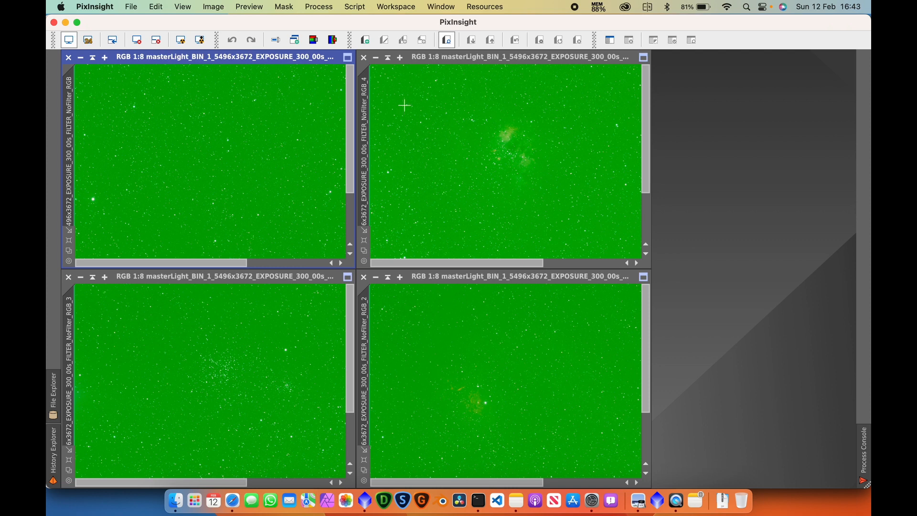
{"action": "left_click", "coordinate": [357, 7]}
{"action": "mouse_move", "coordinate": [368, 24]}
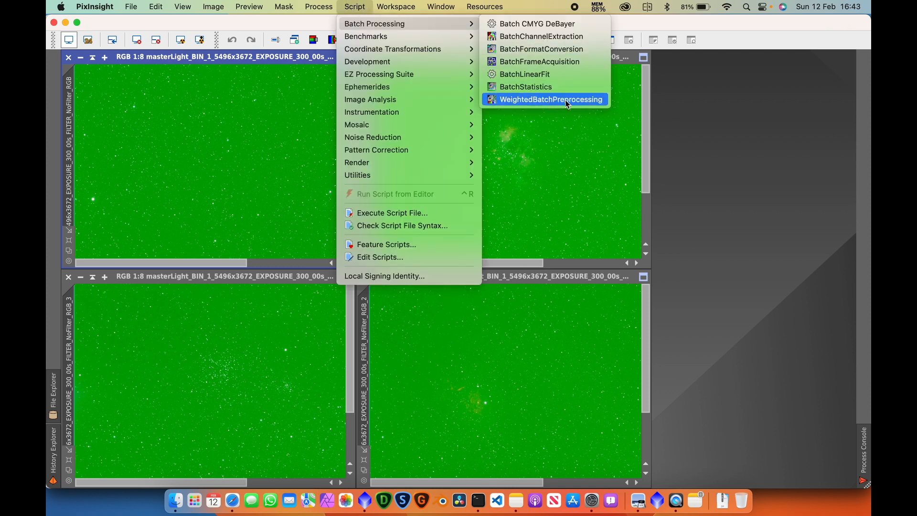
{"action": "left_click", "coordinate": [275, 56]}
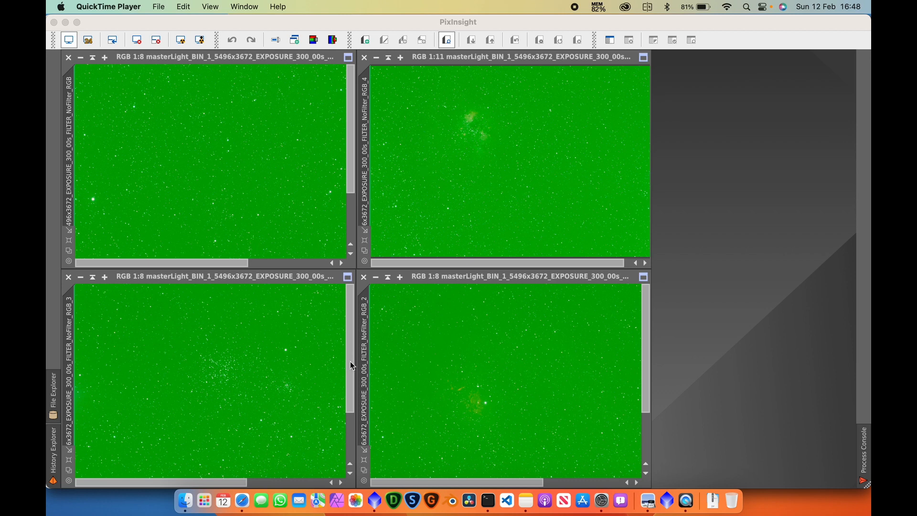
{"action": "left_click", "coordinate": [280, 192]}
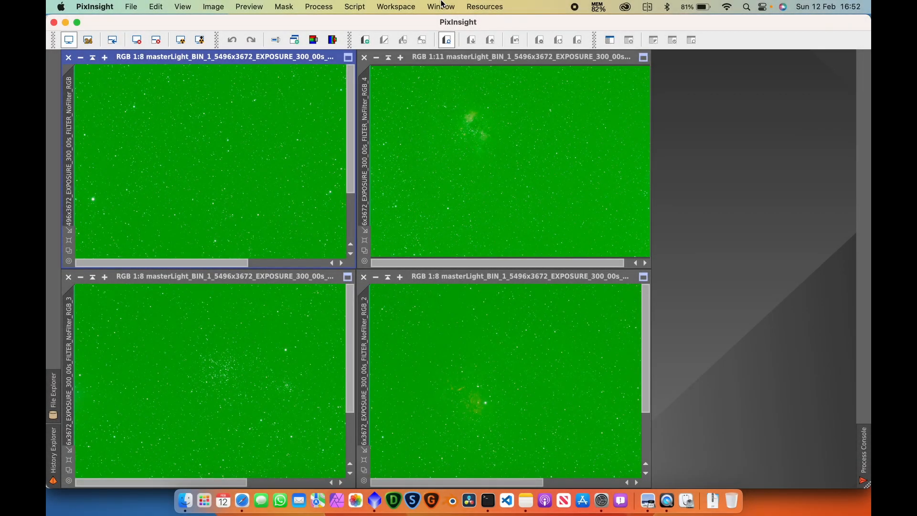
Cascade the four master light windows with fitted images and move the NoFilter_RGB window clear of the others
{"action": "left_click", "coordinate": [442, 4]}
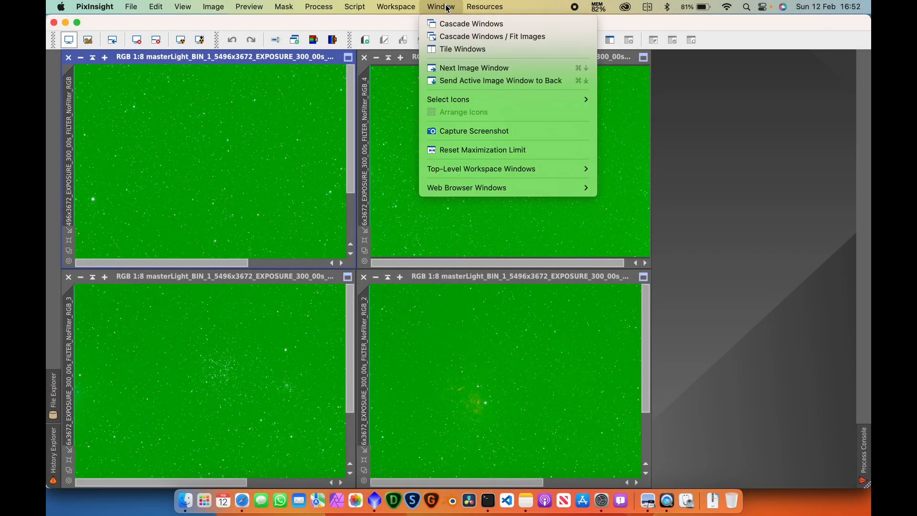
{"action": "left_click", "coordinate": [466, 50]}
{"action": "left_click", "coordinate": [441, 7]}
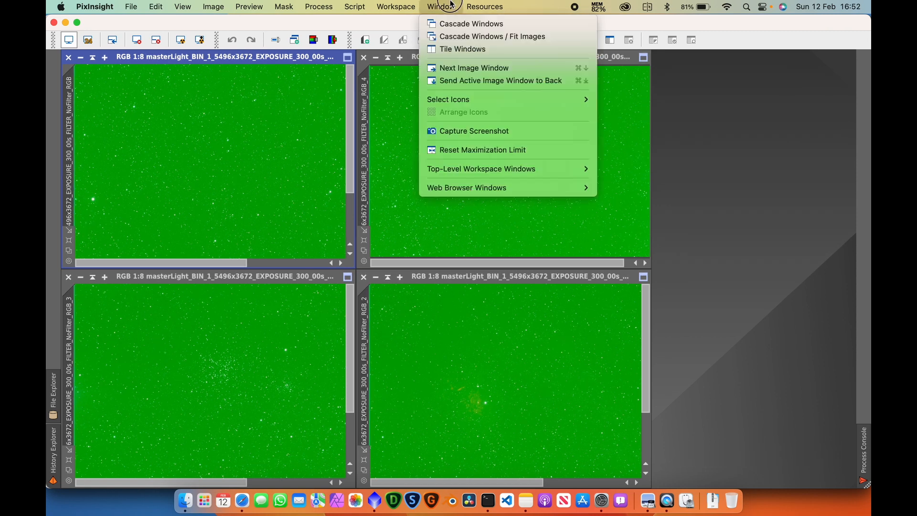
{"action": "left_click", "coordinate": [477, 36]}
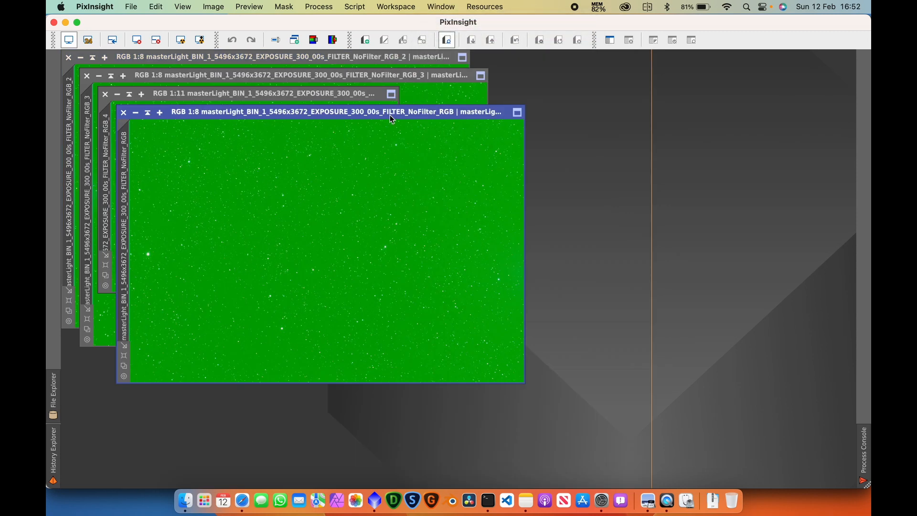
{"action": "left_click_drag", "start_coordinate": [390, 115], "coordinate": [450, 161]}
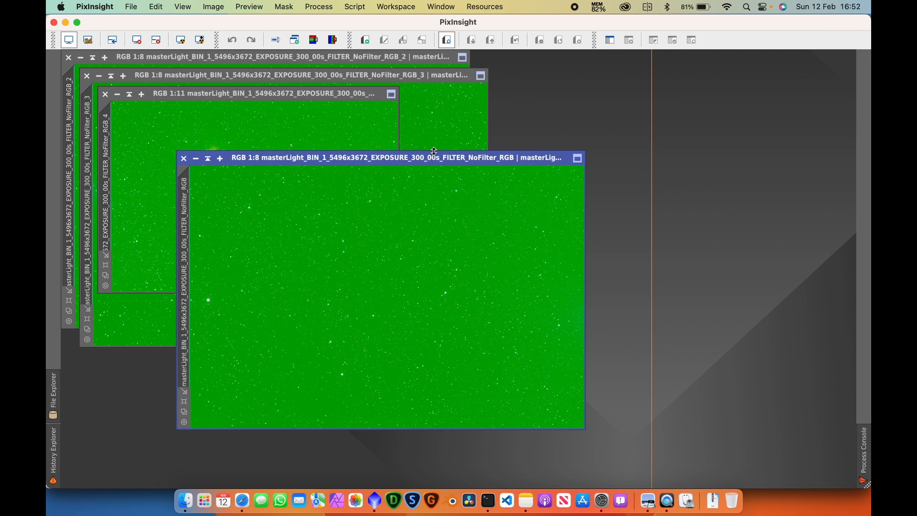
Fit the RGB_4 master to its view, bring each master forward in turn, and reposition the NoFilter_RGB window
{"action": "left_click", "coordinate": [290, 91]}
{"action": "key", "text": "super+alt+0"}
{"action": "left_click", "coordinate": [293, 75]}
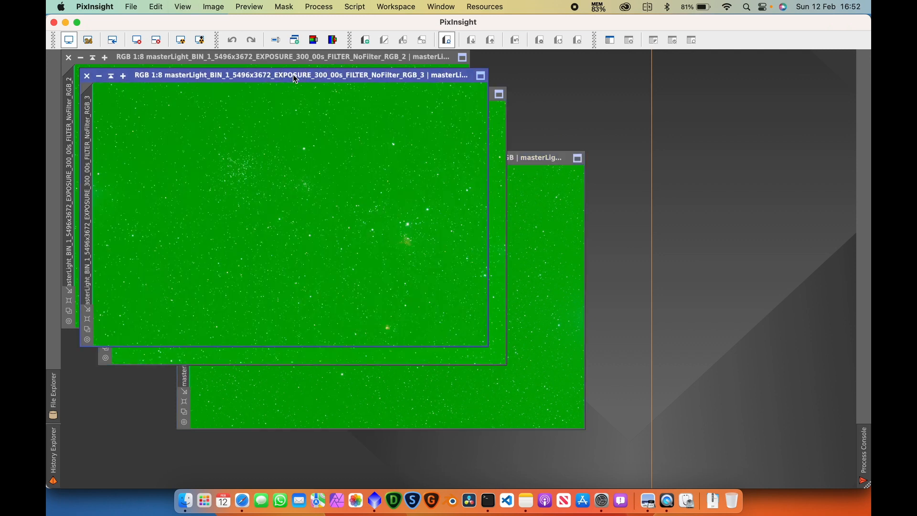
{"action": "left_click", "coordinate": [276, 59]}
{"action": "left_click", "coordinate": [512, 188]}
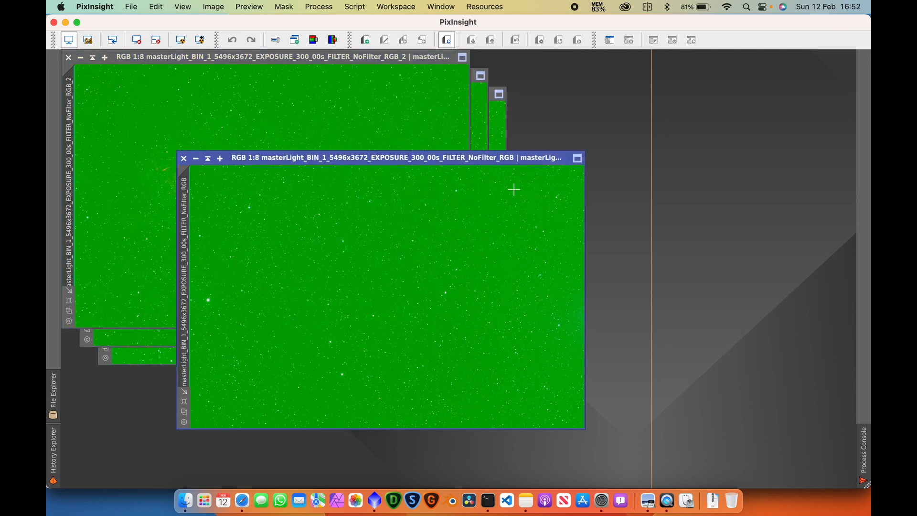
{"action": "left_click_drag", "start_coordinate": [276, 157], "coordinate": [291, 125]}
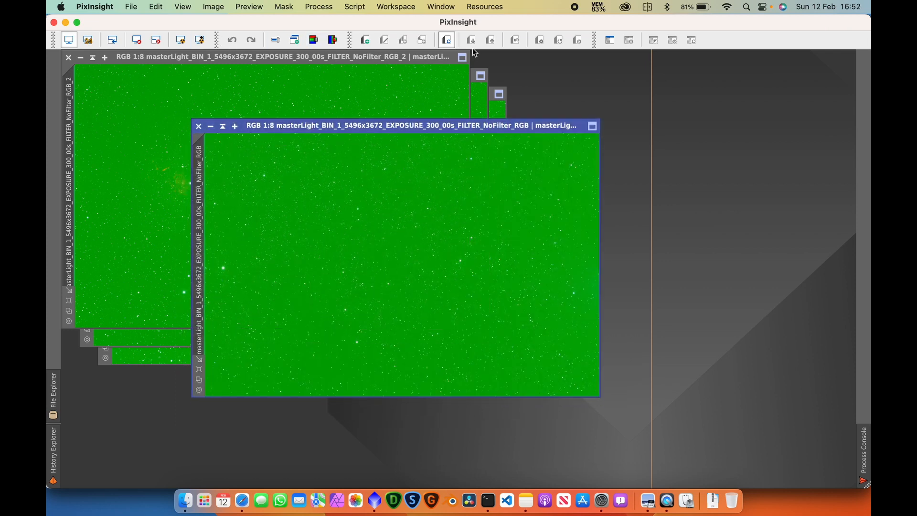
Start DynamicCrop on the NoFilter_RGB master with the crop region reset to the full frame
{"action": "left_click", "coordinate": [319, 7]}
{"action": "mouse_move", "coordinate": [363, 24]}
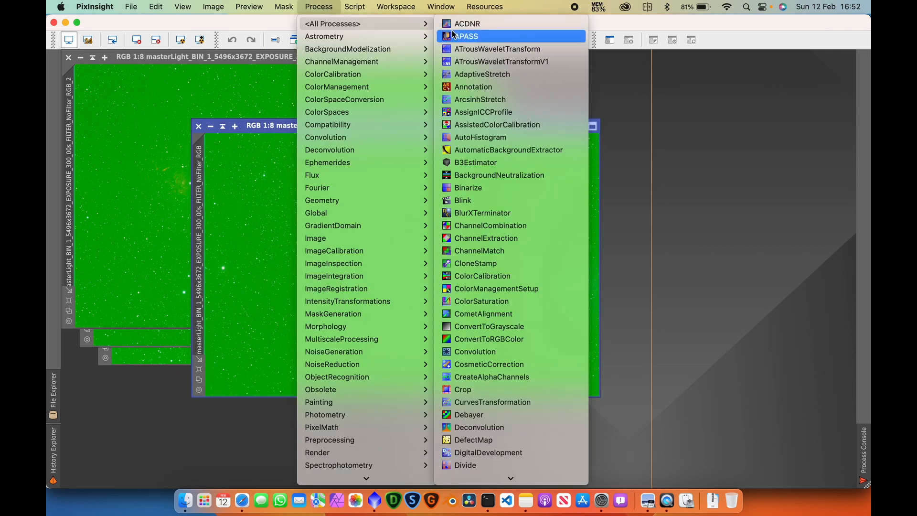
{"action": "scroll", "coordinate": [509, 414], "scroll_direction": "down", "scroll_amount": 5}
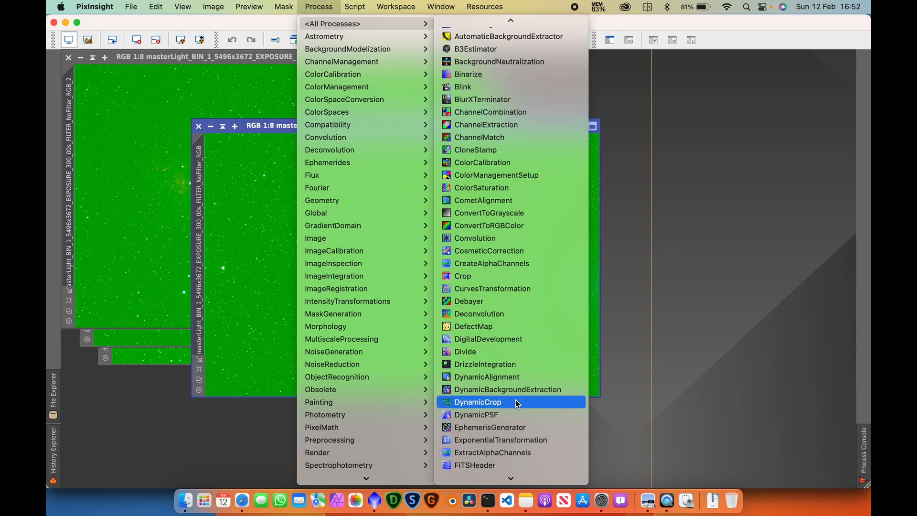
{"action": "left_click", "coordinate": [516, 402]}
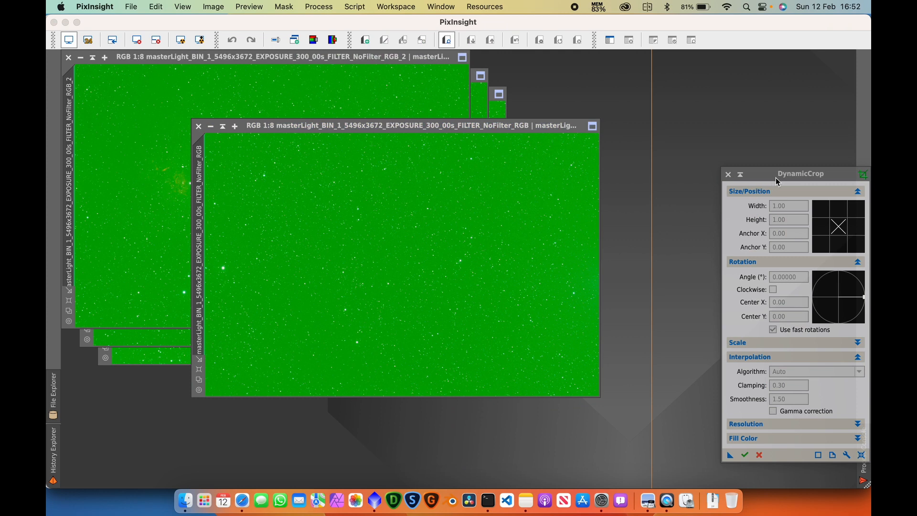
{"action": "left_click_drag", "start_coordinate": [775, 178], "coordinate": [676, 143]}
{"action": "left_click", "coordinate": [761, 420]}
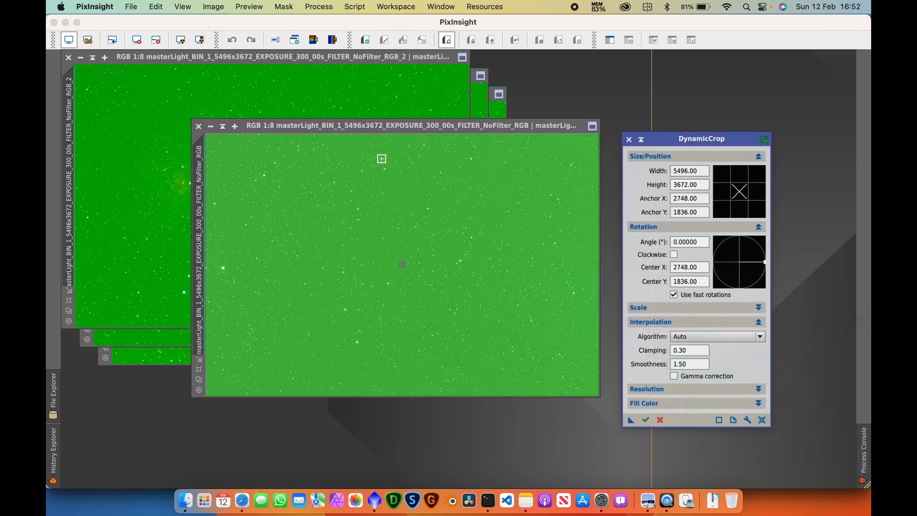
Pull the crop borders slightly inward on the NoFilter_RGB master, leaving a region of about 5392 × 3584 px
{"action": "mouse_move", "coordinate": [208, 137]}
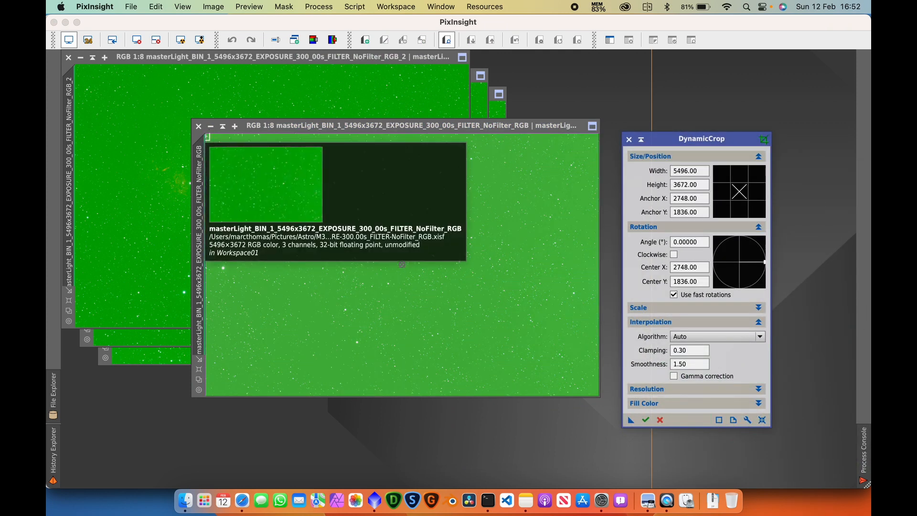
{"action": "left_click_drag", "start_coordinate": [208, 137], "coordinate": [239, 161]}
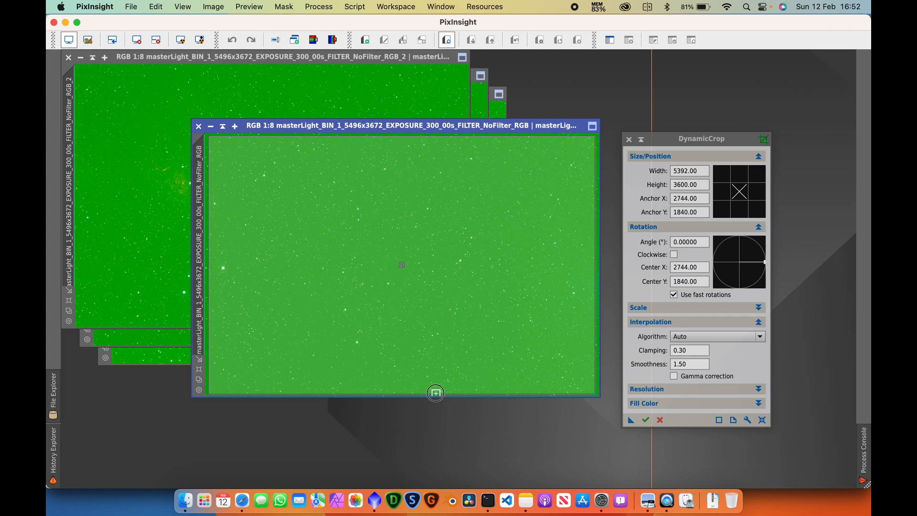
{"action": "left_click_drag", "start_coordinate": [435, 392], "coordinate": [435, 391]}
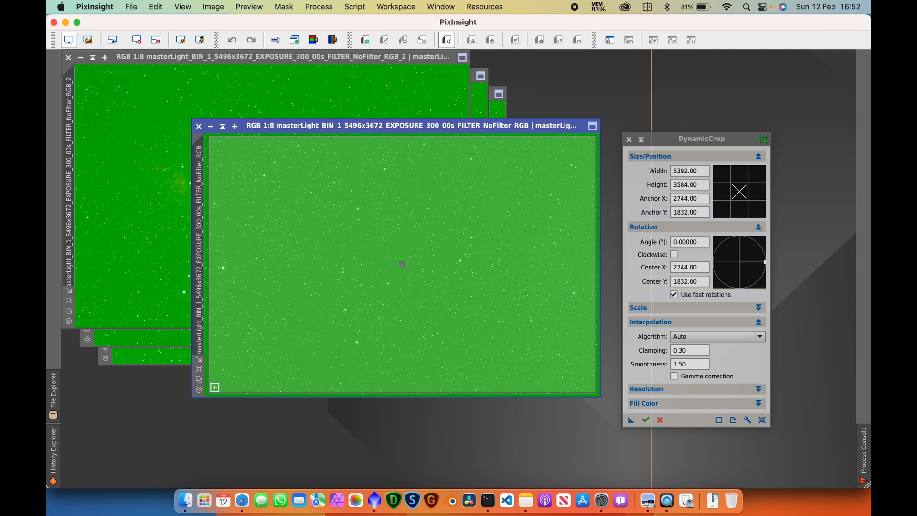
Refine the crop borders at 1:1 magnification around the NoFilter_RGB master's corners to about 5445 × 3620 px
{"action": "key", "text": "super+plus"}
{"action": "key", "text": "super+plus"}
{"action": "key", "text": "super+plus"}
{"action": "key", "text": "super+plus"}
{"action": "key", "text": "super+plus"}
{"action": "key", "text": "super+plus"}
{"action": "key", "text": "super+plus"}
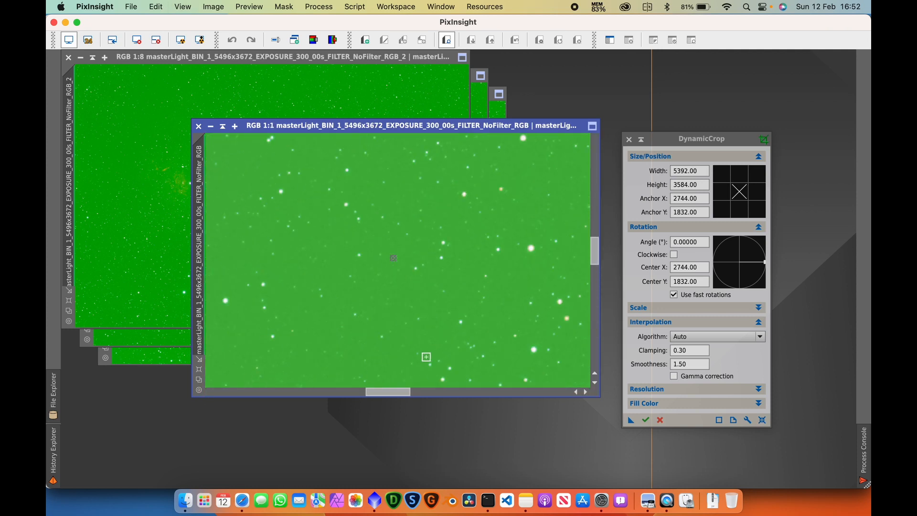
{"action": "left_click_drag", "start_coordinate": [594, 251], "coordinate": [594, 353]}
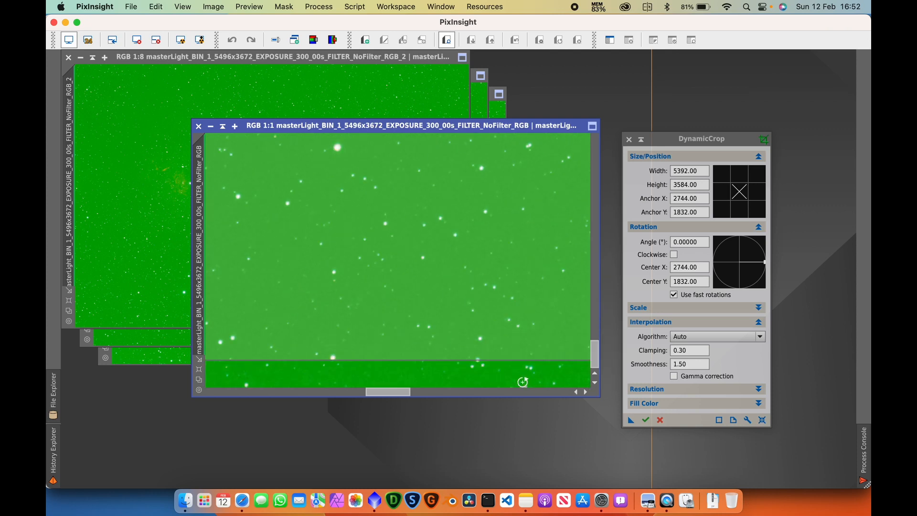
{"action": "left_click_drag", "start_coordinate": [388, 392], "coordinate": [270, 389]}
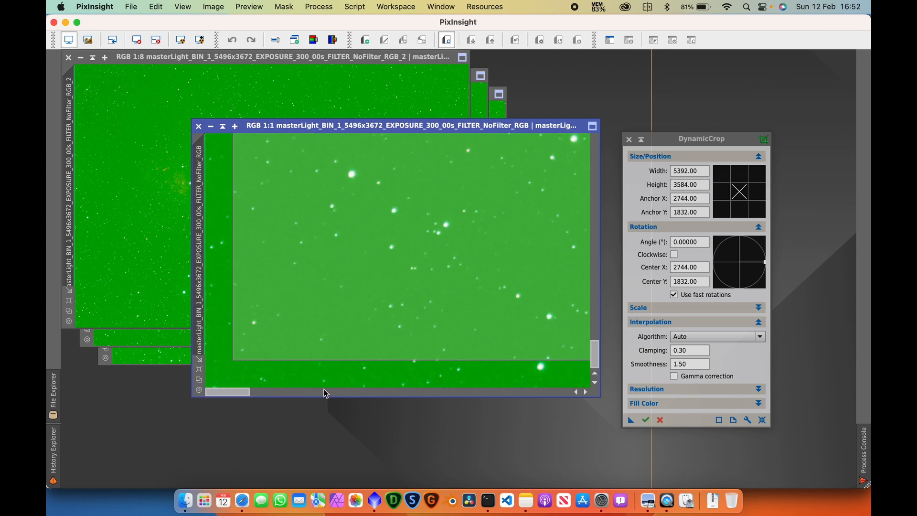
{"action": "left_click_drag", "start_coordinate": [233, 361], "coordinate": [579, 392]}
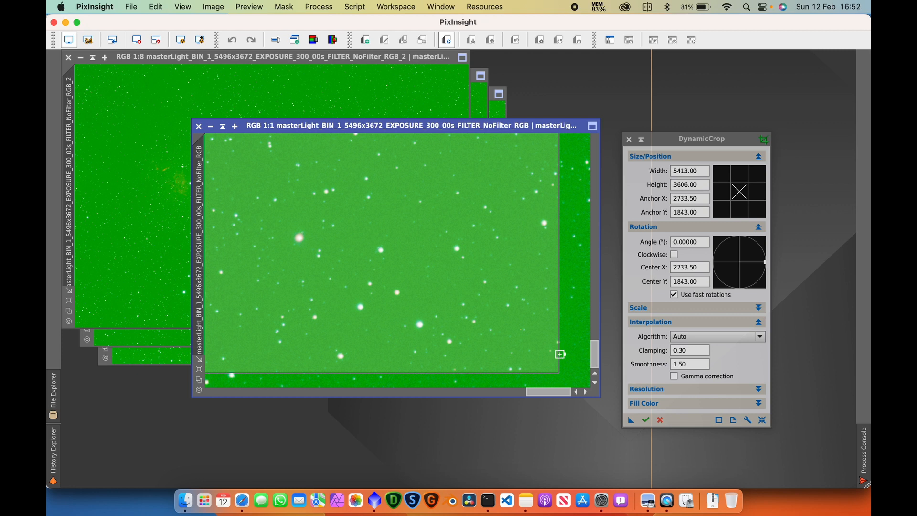
{"action": "left_click_drag", "start_coordinate": [560, 354], "coordinate": [595, 142]}
{"action": "left_click_drag", "start_coordinate": [532, 154], "coordinate": [533, 147]}
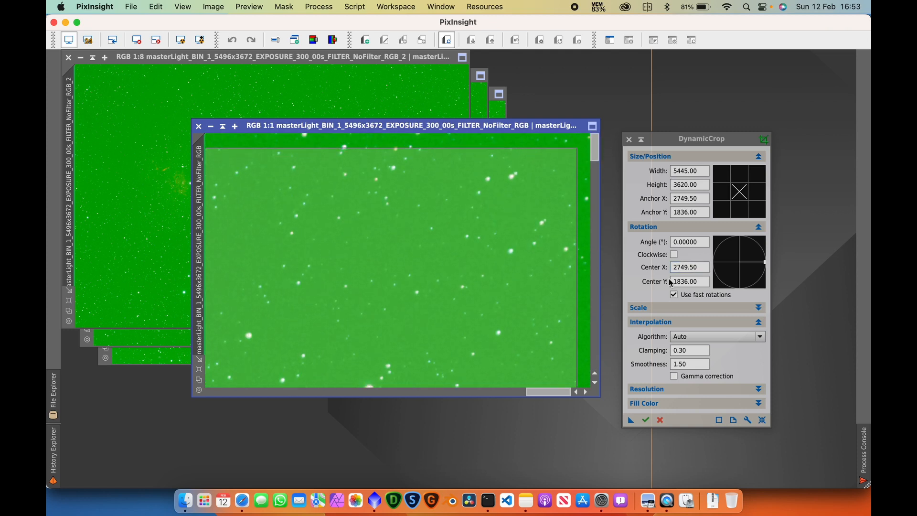
Apply the crop to the NoFilter_RGB master, accepting deletion of its astrometric solution, and park its rolled-up window below the others
{"action": "left_click", "coordinate": [645, 420]}
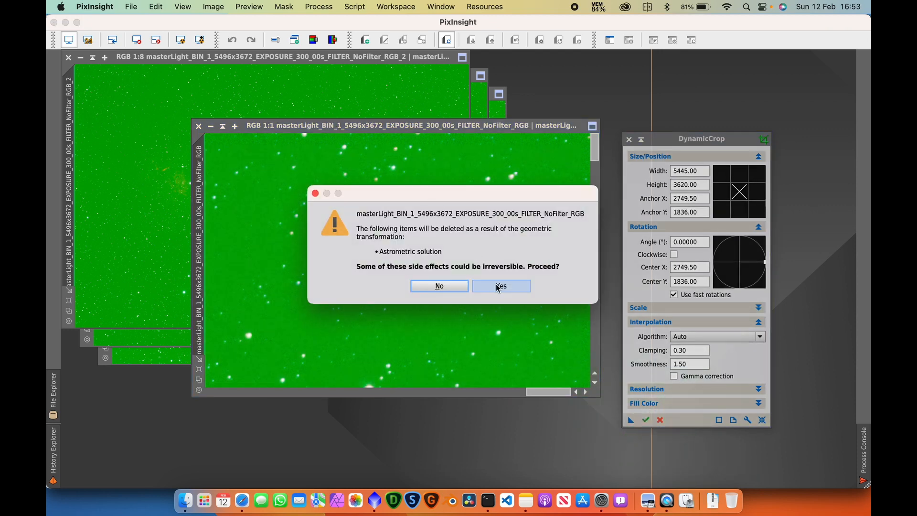
{"action": "left_click", "coordinate": [497, 286]}
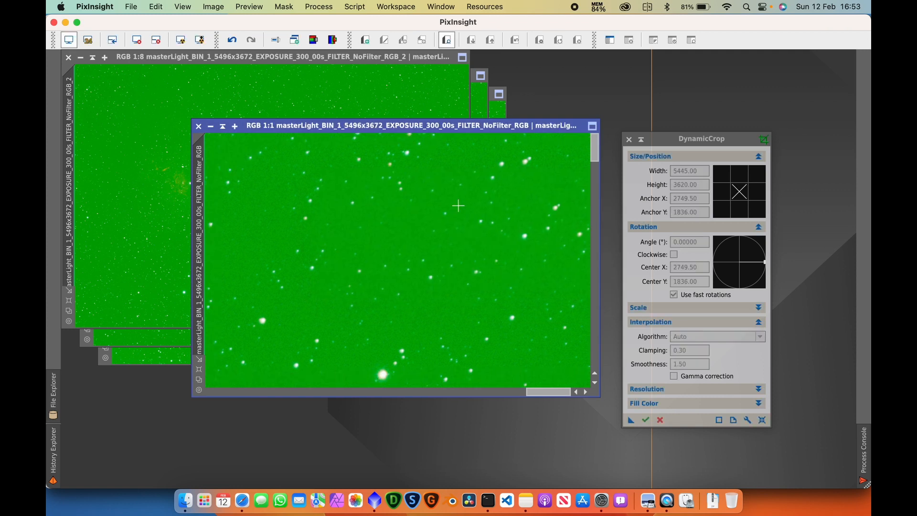
{"action": "key", "text": "super+0"}
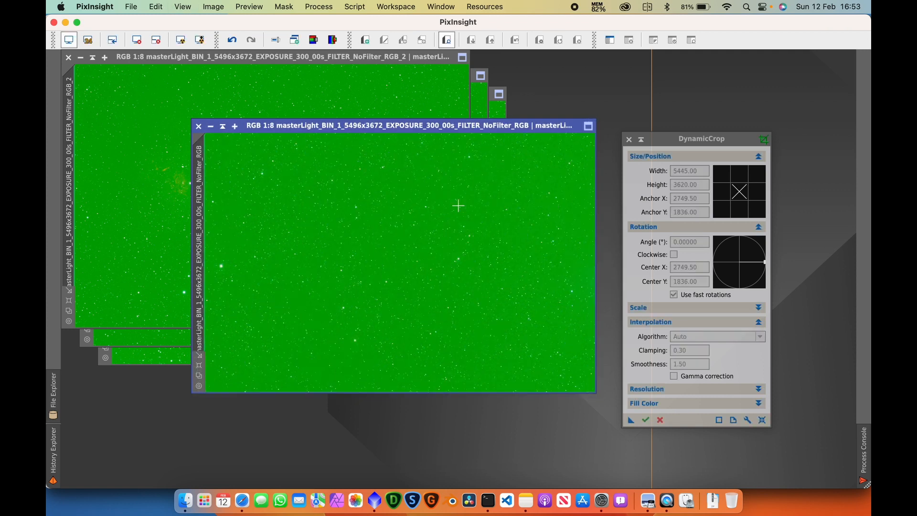
{"action": "left_click", "coordinate": [222, 126]}
{"action": "left_click_drag", "start_coordinate": [382, 254], "coordinate": [220, 396]}
Crop the RGB_2 master's edges to about 5416 × 3568 px and park its rolled-up window beside the cropped one
{"action": "left_click", "coordinate": [762, 420]}
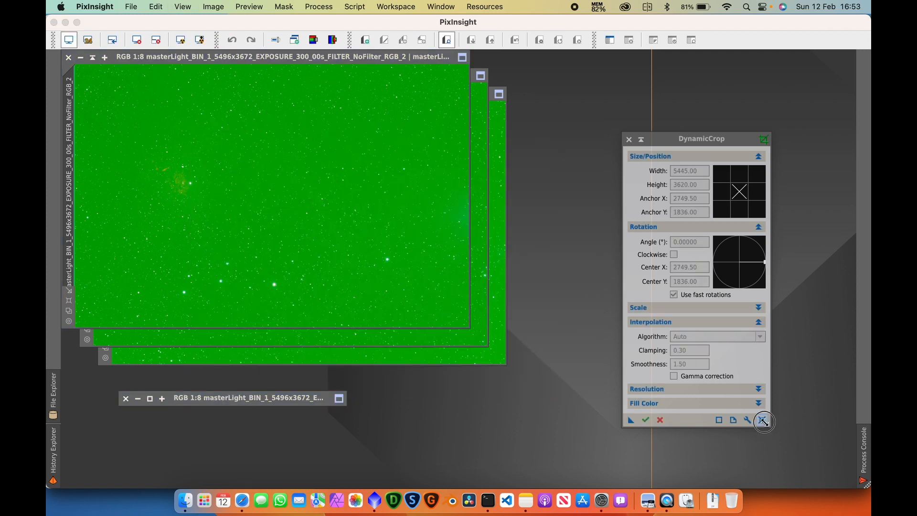
{"action": "left_click", "coordinate": [436, 89]}
{"action": "left_click_drag", "start_coordinate": [352, 324], "coordinate": [351, 321]}
{"action": "left_click", "coordinate": [645, 420]}
{"action": "left_click", "coordinate": [497, 285]}
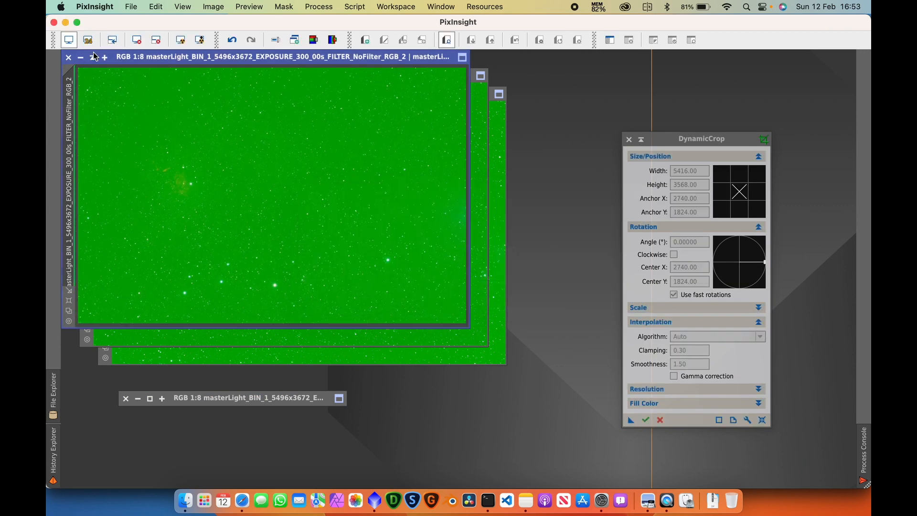
{"action": "left_click", "coordinate": [92, 57]}
{"action": "left_click_drag", "start_coordinate": [174, 57], "coordinate": [231, 382]}
Crop the RGB_3 master's edges to about 5408 × 3608 px and park its rolled-up window with the cropped ones
{"action": "left_click", "coordinate": [334, 311]}
{"action": "left_click", "coordinate": [762, 419]}
{"action": "left_click_drag", "start_coordinate": [486, 83], "coordinate": [461, 103]}
{"action": "left_click", "coordinate": [645, 419]}
{"action": "left_click", "coordinate": [111, 76]}
{"action": "left_click_drag", "start_coordinate": [167, 75], "coordinate": [207, 414]}
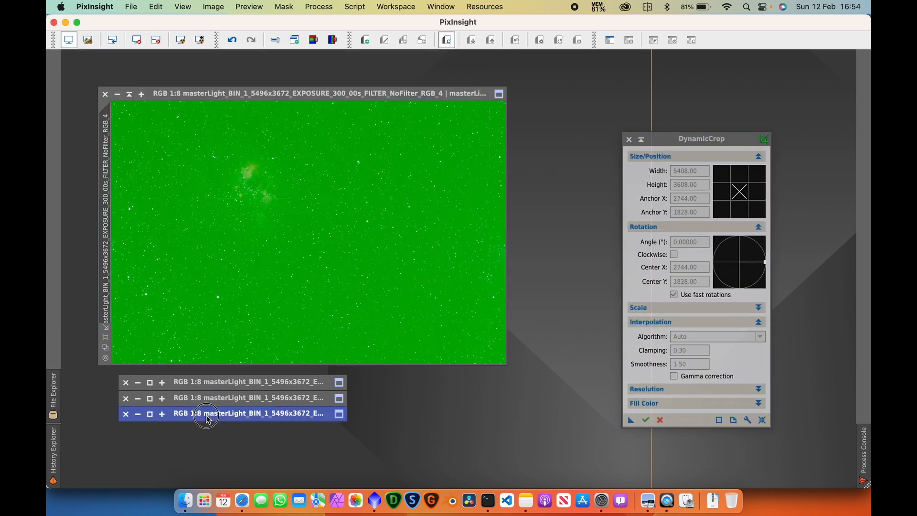
Crop the thin border off the RGB_4 master and close DynamicCrop
{"action": "left_click", "coordinate": [334, 311]}
{"action": "left_click", "coordinate": [762, 420]}
{"action": "left_click_drag", "start_coordinate": [504, 102], "coordinate": [500, 106]}
{"action": "left_click_drag", "start_coordinate": [485, 120], "coordinate": [489, 118]}
{"action": "left_click", "coordinate": [645, 420]}
{"action": "left_click", "coordinate": [629, 139]}
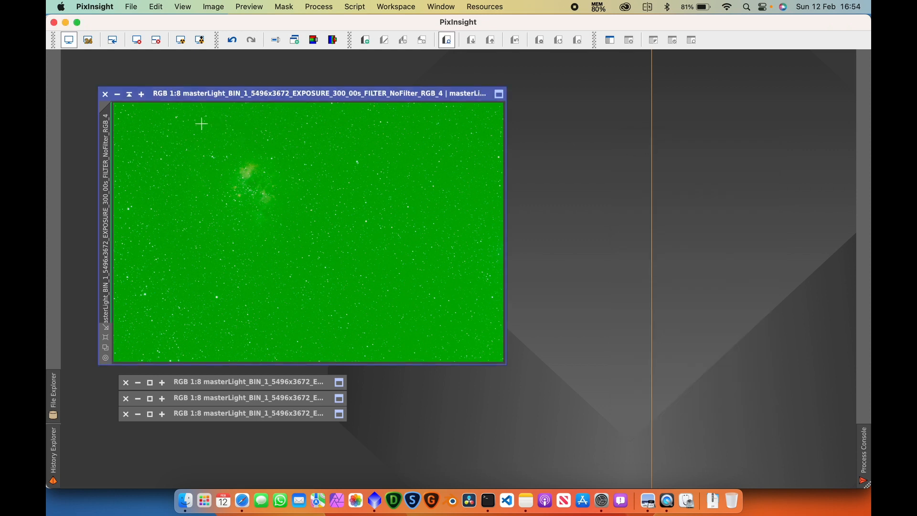
Start saving the RGB_4 master under a new name and create a folder named Cropped inside Video for it
{"action": "left_click", "coordinate": [132, 5]}
{"action": "left_click", "coordinate": [174, 110]}
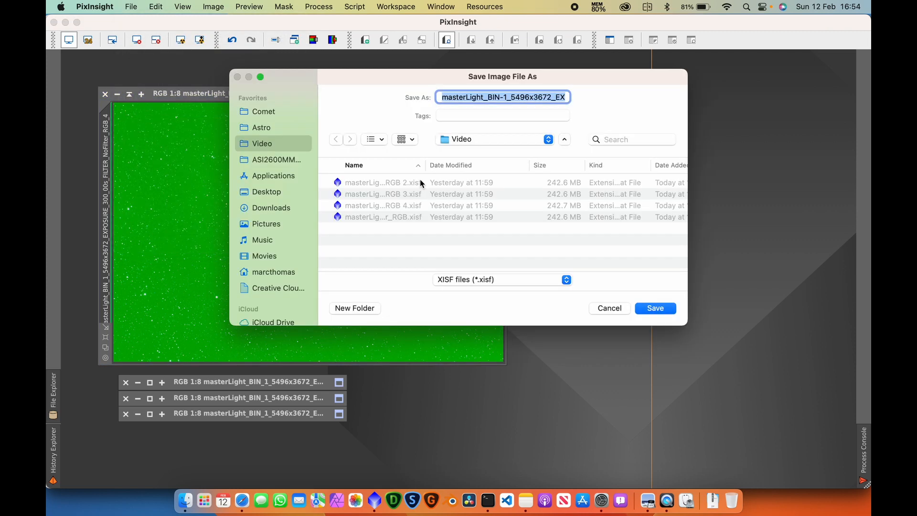
{"action": "left_click", "coordinate": [353, 308]}
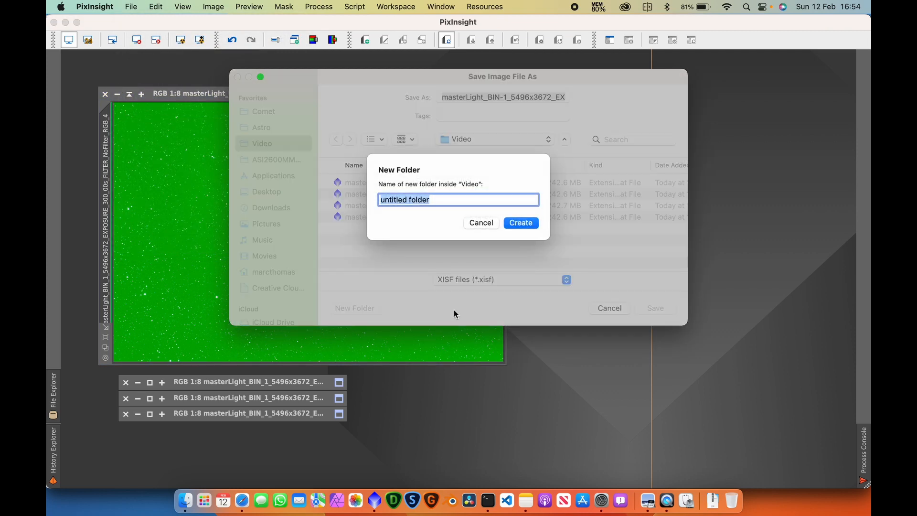
{"action": "type", "text": "Cropped"}
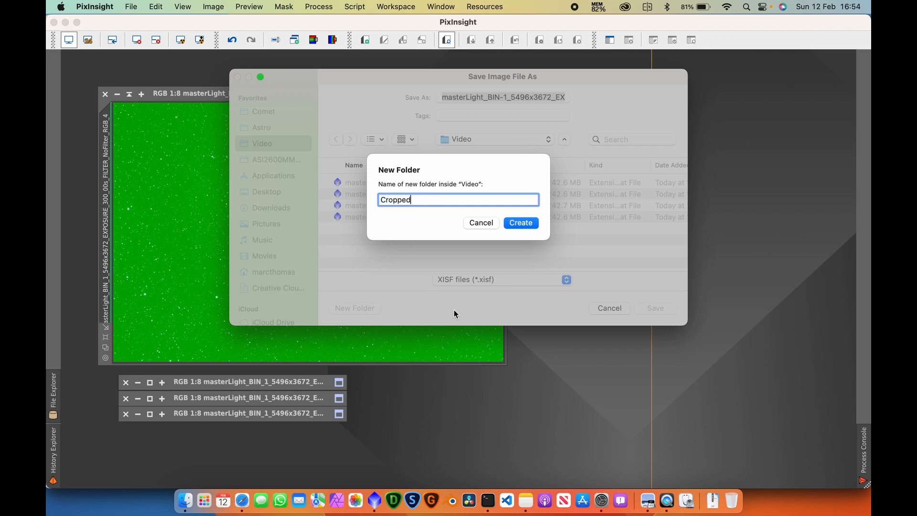
{"action": "key", "text": "Return"}
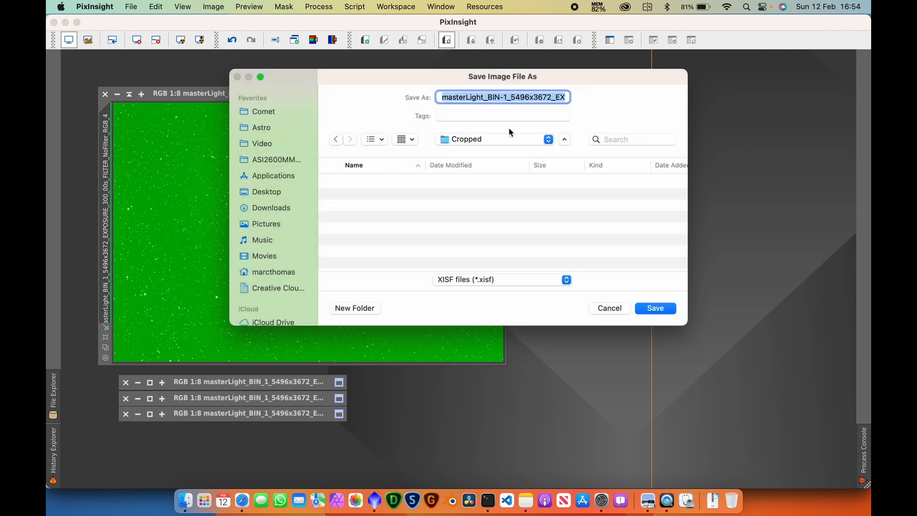
Save the cropped RGB_4 master in the Cropped folder as M38 4.xisf, using 32-bit IEEE 754 floating point
{"action": "left_click", "coordinate": [499, 97]}
{"action": "key", "text": "super+Right"}
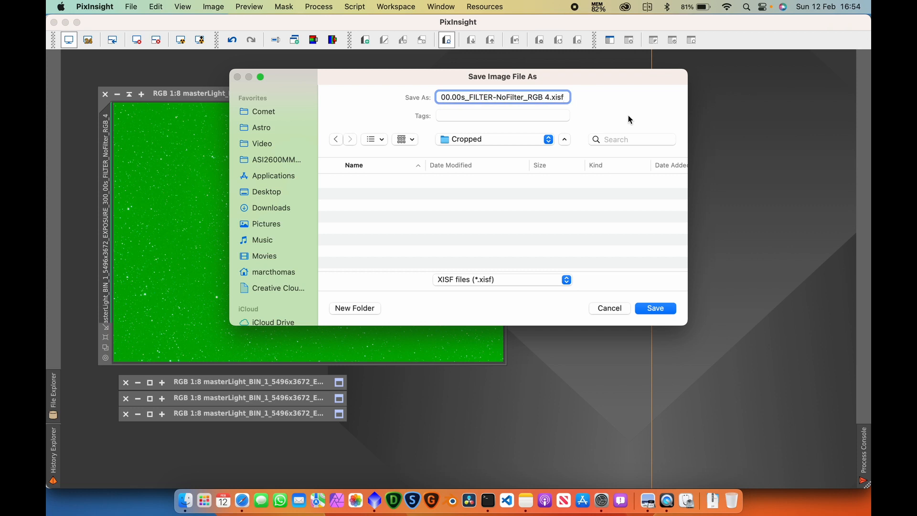
{"action": "key", "text": "alt+Left"}
{"action": "key", "text": "Left"}
{"action": "key", "text": "Left"}
{"action": "key", "text": "Left"}
{"action": "key", "text": "shift+super+Left"}
{"action": "type", "text": "M"}
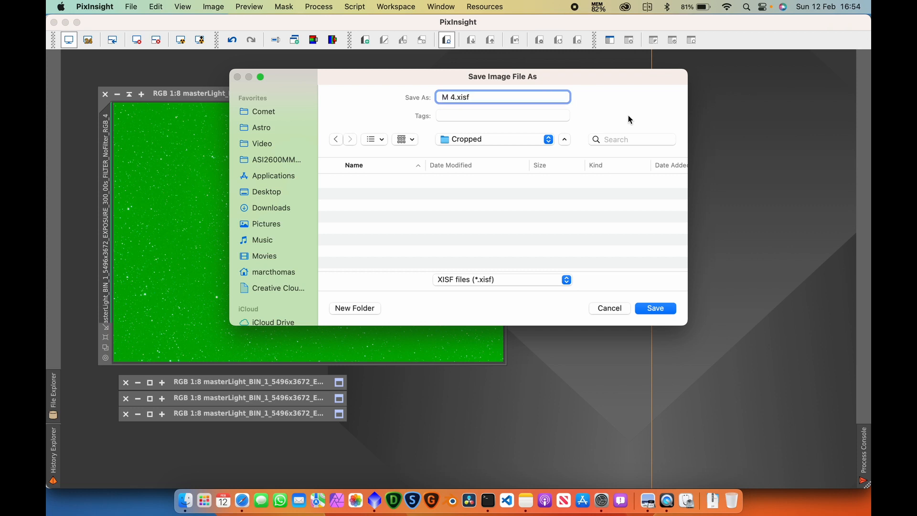
{"action": "type", "text": "38"}
{"action": "key", "text": "Return"}
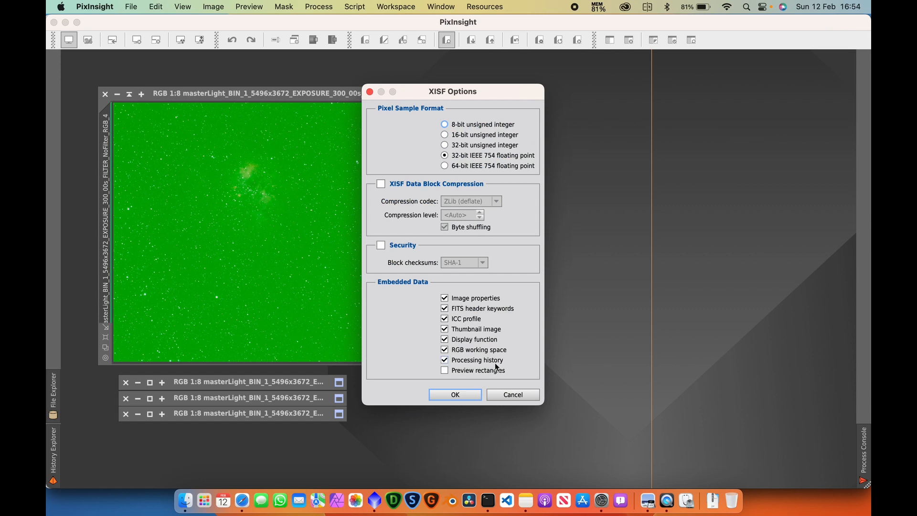
{"action": "left_click", "coordinate": [455, 394]}
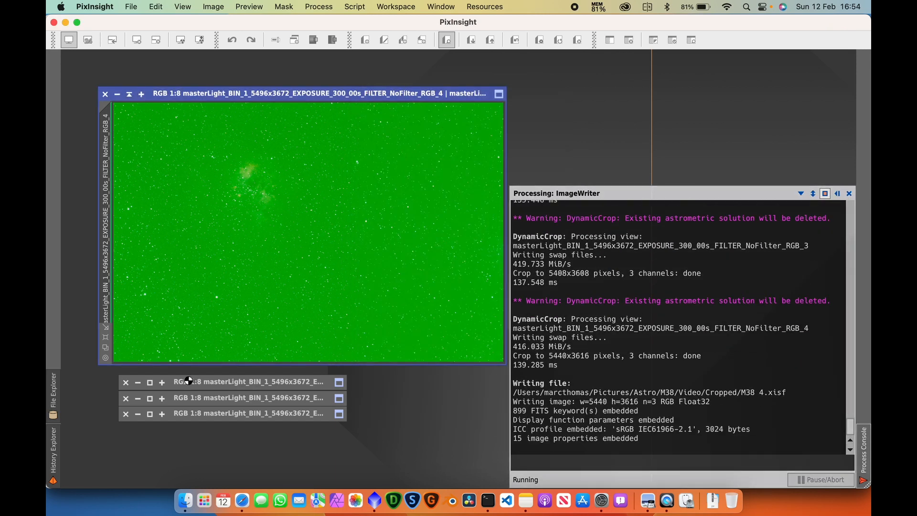
Save the cropped RGB_2, RGB and RGB_3 masters in the Cropped folder as M38 2.xisf, M38.xisf and M38 3.xisf
{"action": "double_click", "coordinate": [189, 382]}
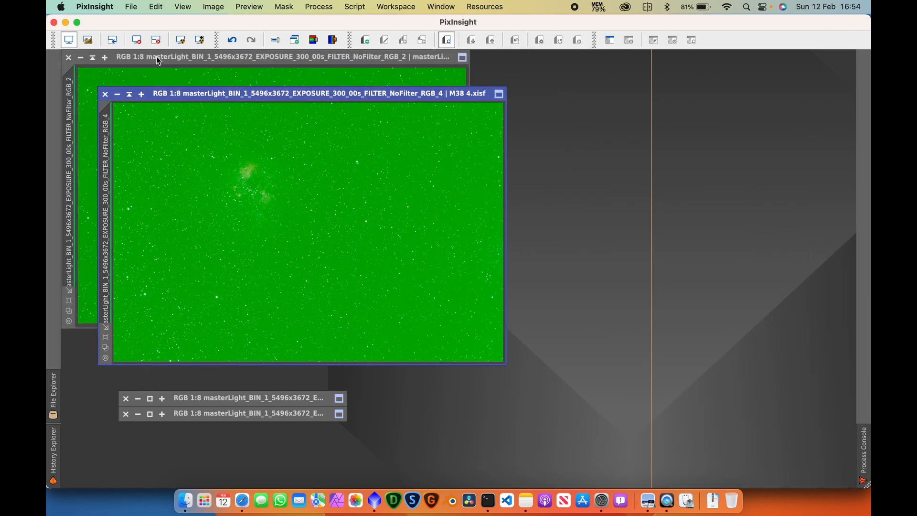
{"action": "left_click", "coordinate": [156, 57]}
{"action": "left_click", "coordinate": [132, 6]}
{"action": "left_click", "coordinate": [183, 113]}
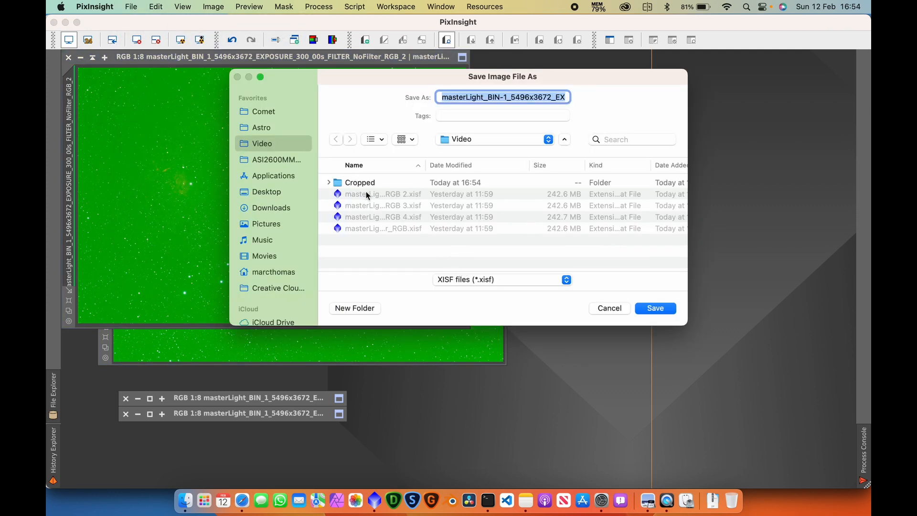
{"action": "left_click", "coordinate": [360, 184]}
{"action": "double_click", "coordinate": [338, 182]}
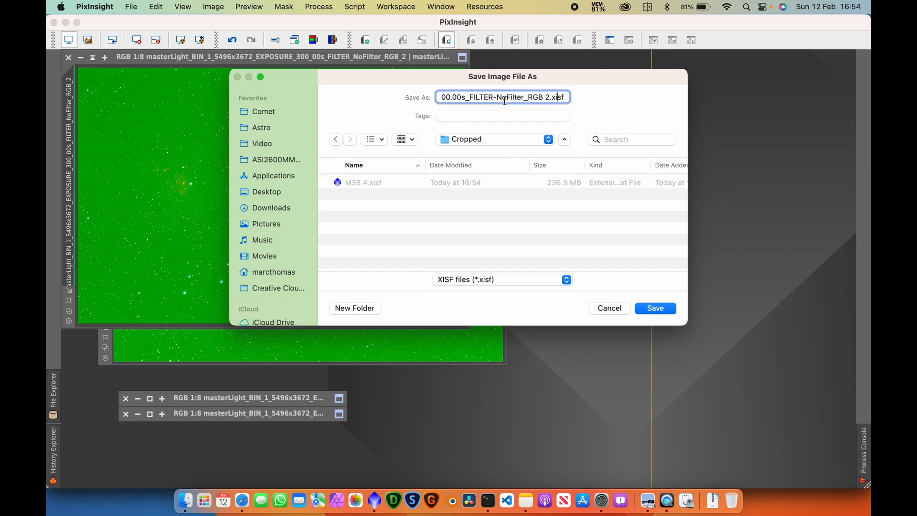
{"action": "key", "text": "Return"}
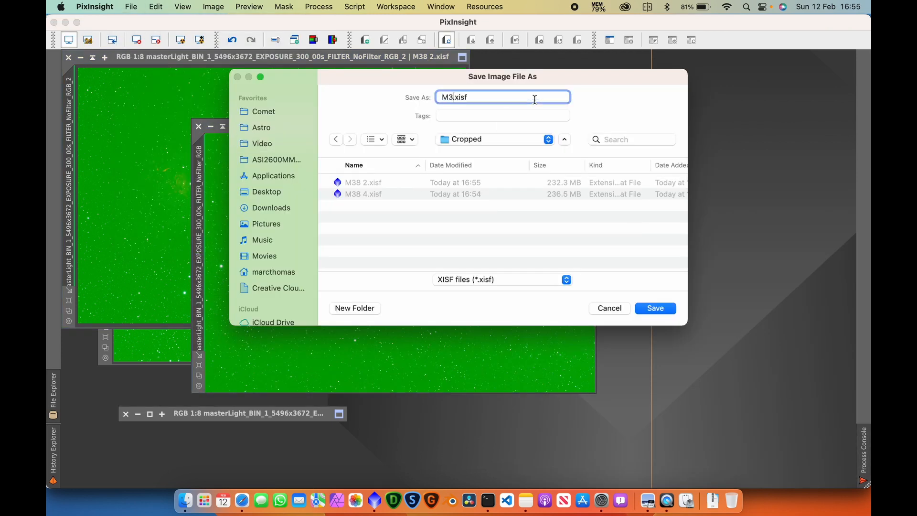
{"action": "key", "text": "Return"}
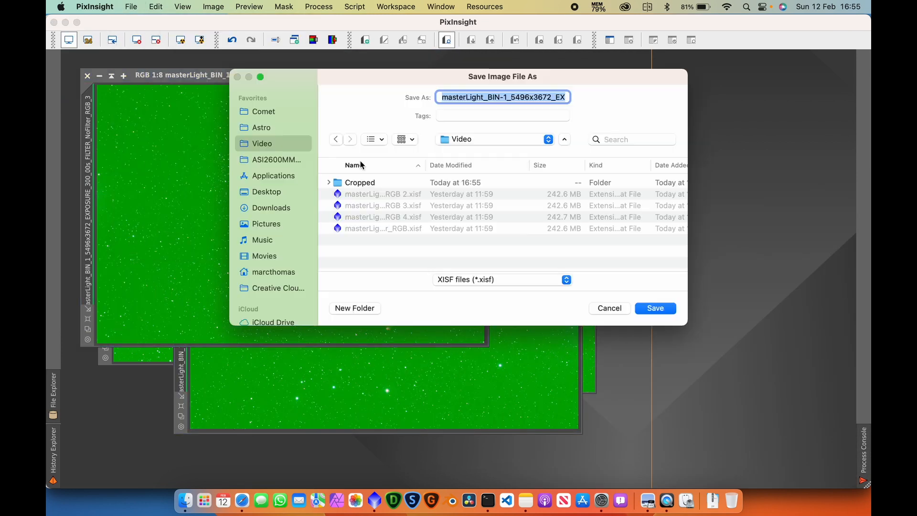
{"action": "double_click", "coordinate": [359, 182]}
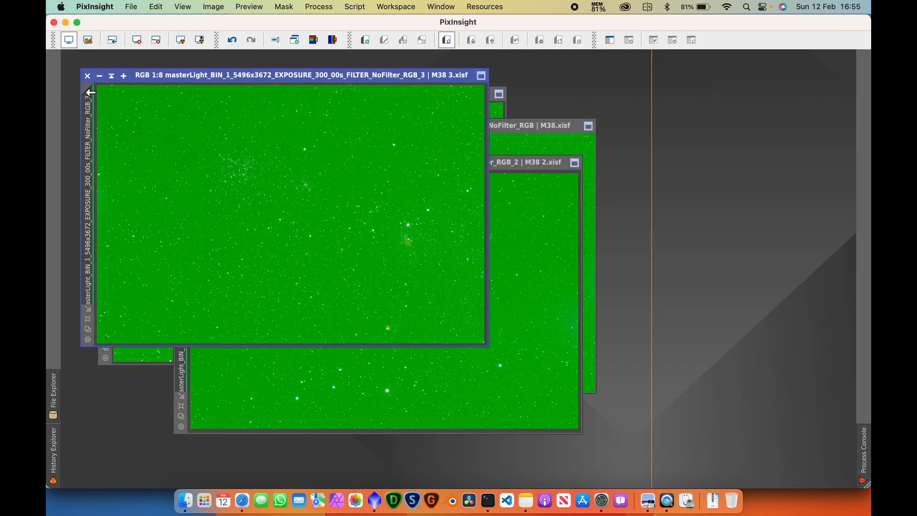
Close the four saved image windows to empty the workspace
{"action": "left_click", "coordinate": [88, 76]}
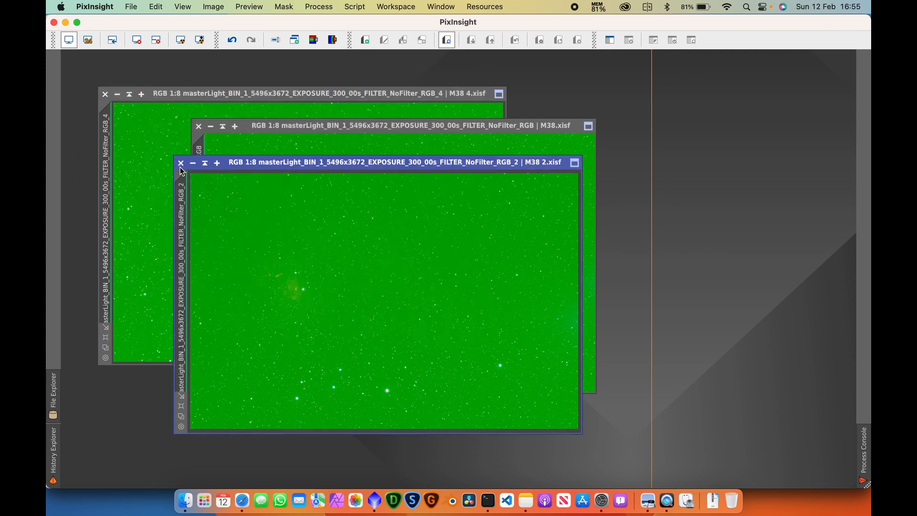
{"action": "left_click", "coordinate": [180, 161]}
{"action": "left_click", "coordinate": [199, 126]}
{"action": "left_click", "coordinate": [105, 94]}
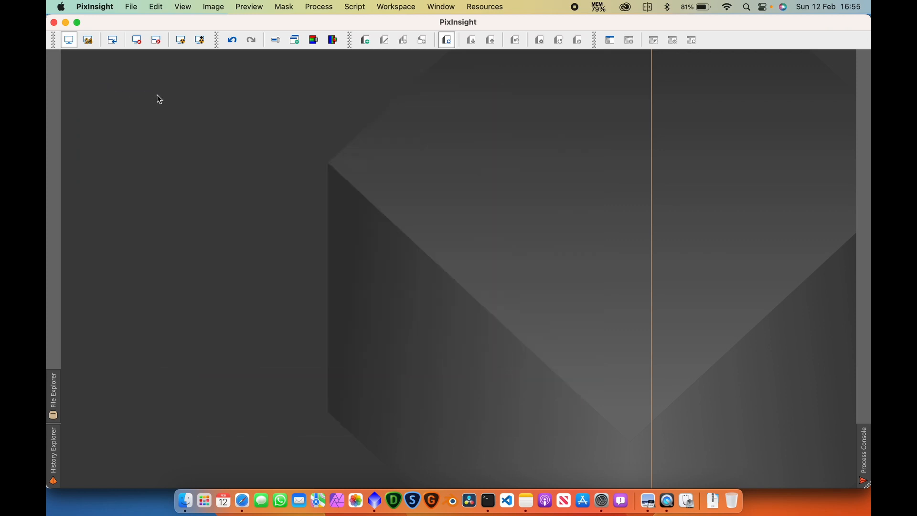
Switch to Finder and open all four M38 files from the Video/Cropped folder in PixInsight
{"action": "left_click", "coordinate": [134, 6]}
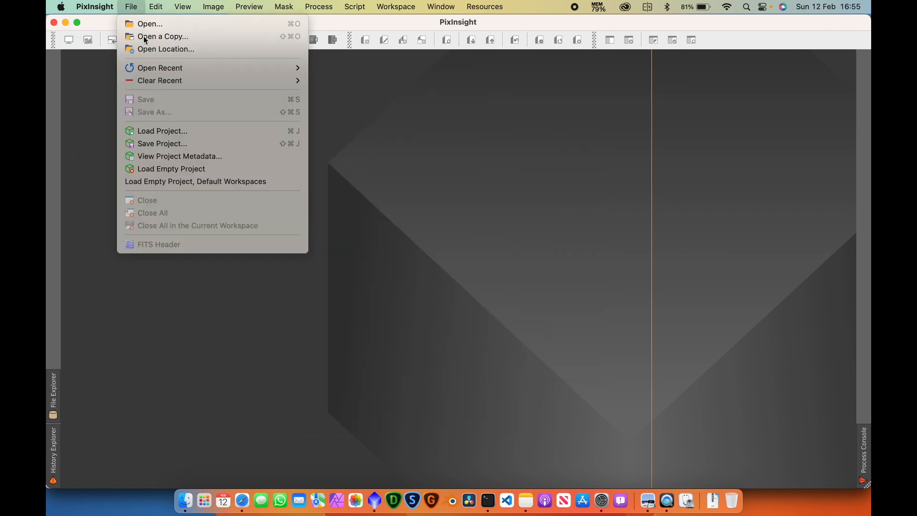
{"action": "left_click", "coordinate": [415, 296]}
{"action": "key", "text": "super+Tab"}
{"action": "key", "text": "super+Tab"}
{"action": "key", "text": "super+Tab"}
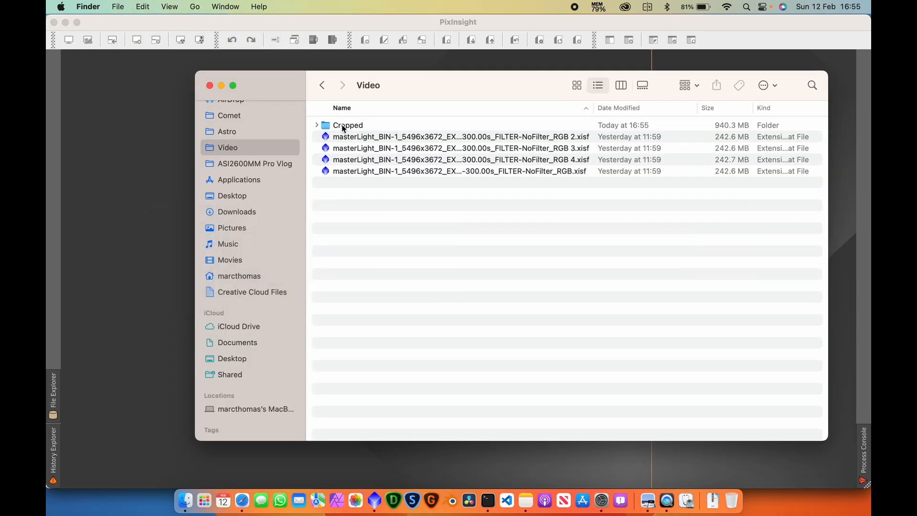
{"action": "double_click", "coordinate": [343, 126]}
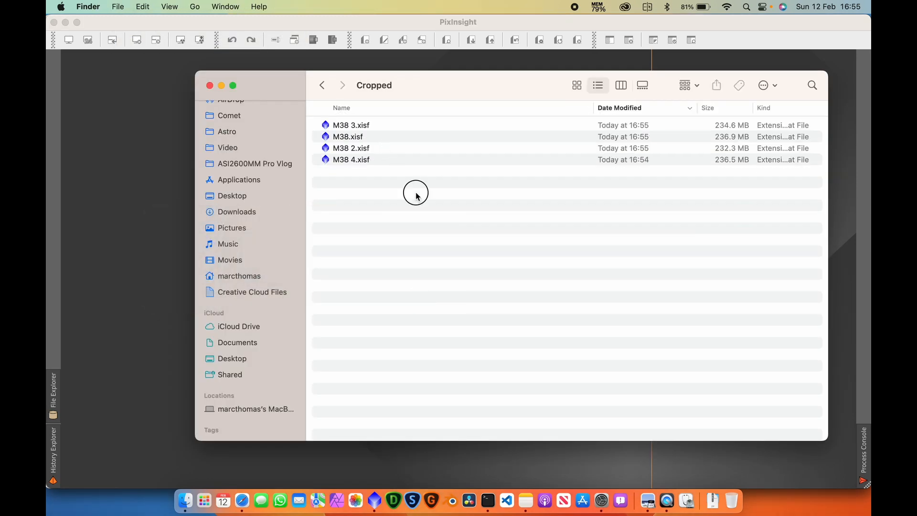
{"action": "left_click_drag", "start_coordinate": [415, 192], "coordinate": [140, 139]}
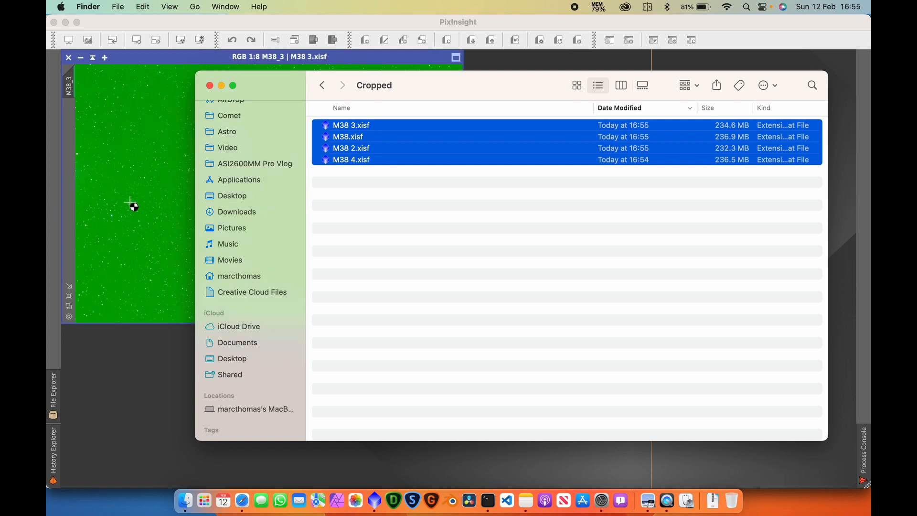
{"action": "left_click", "coordinate": [172, 56]}
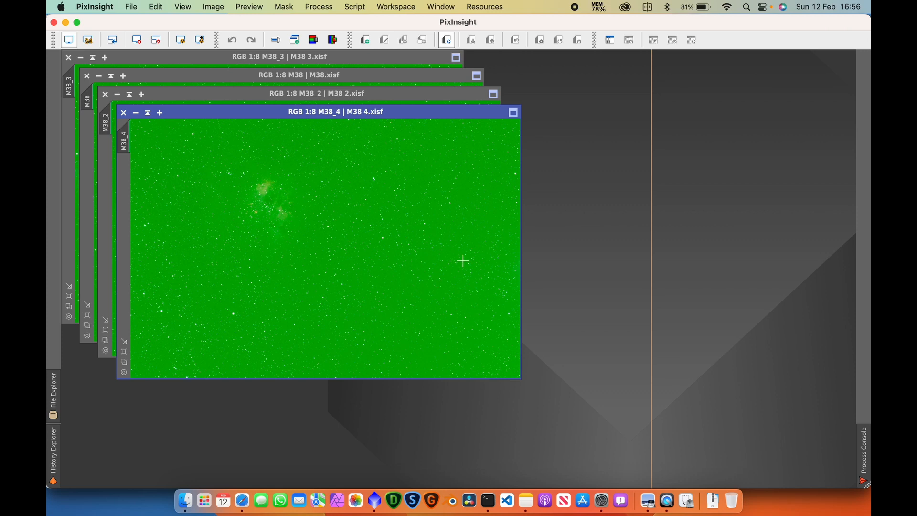
Open AutomaticBackgroundExtractor and set the correction to Subtraction, discarding the background model and replacing the target image
{"action": "left_click_drag", "start_coordinate": [409, 123], "coordinate": [436, 148]}
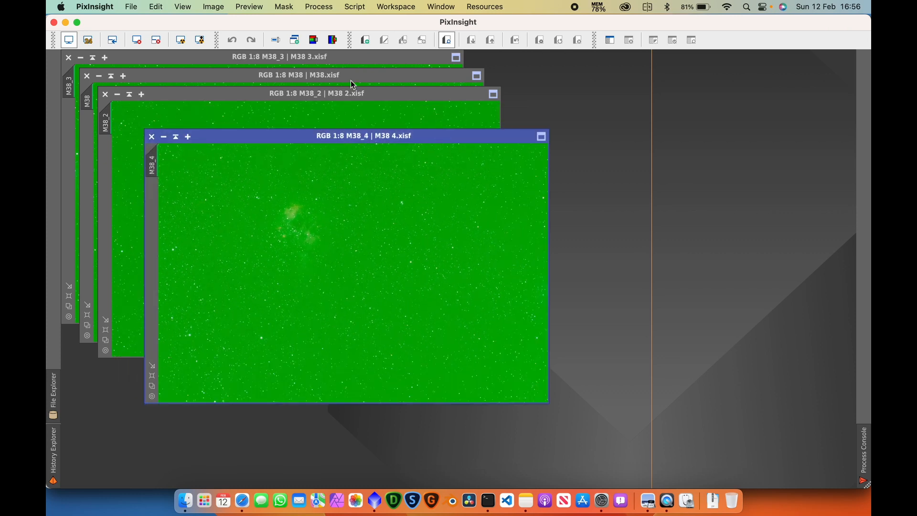
{"action": "left_click", "coordinate": [317, 6]}
{"action": "mouse_move", "coordinate": [337, 23]}
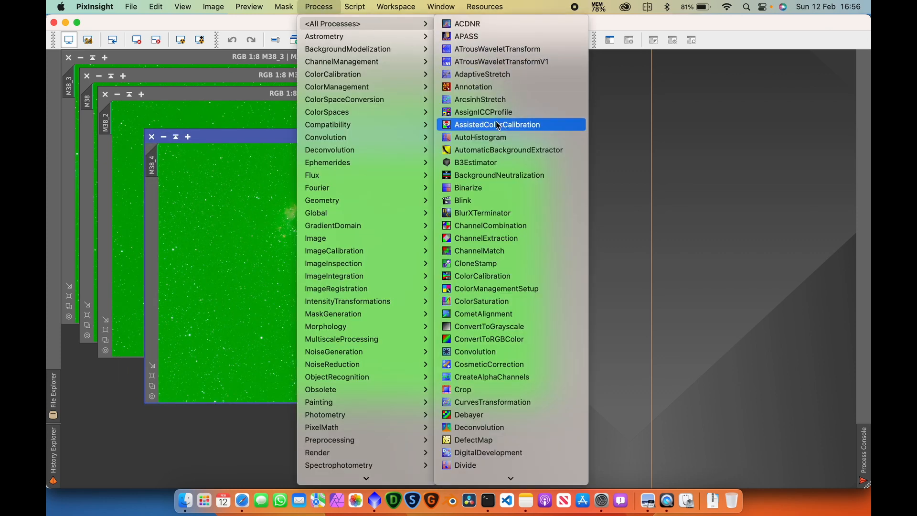
{"action": "left_click", "coordinate": [536, 150]}
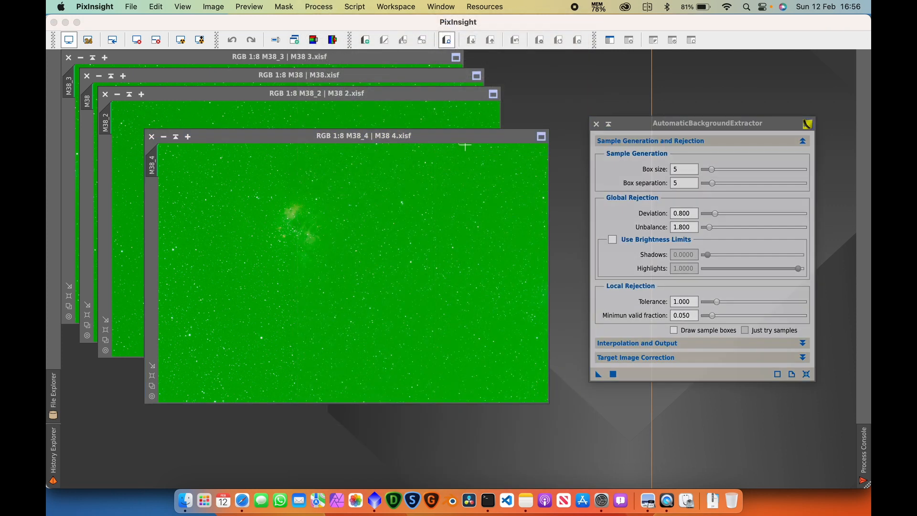
{"action": "left_click_drag", "start_coordinate": [636, 130], "coordinate": [616, 140]}
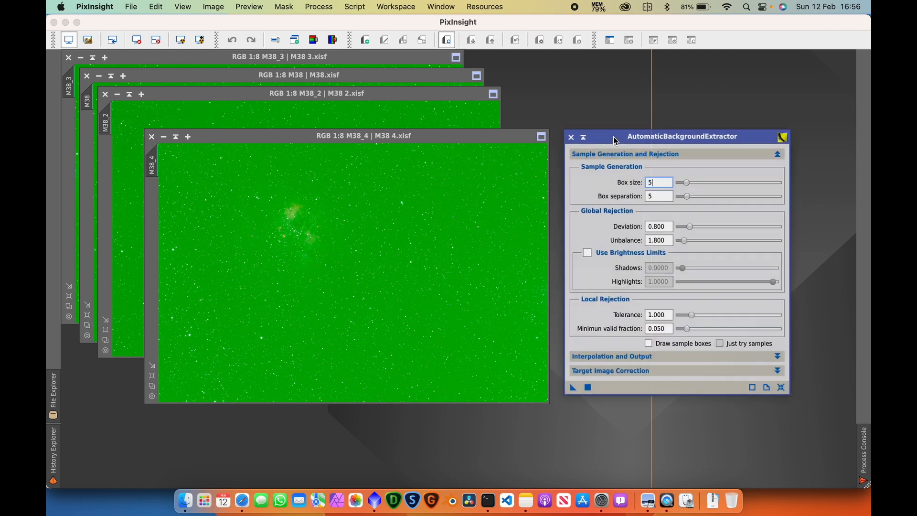
{"action": "left_click", "coordinate": [634, 370]}
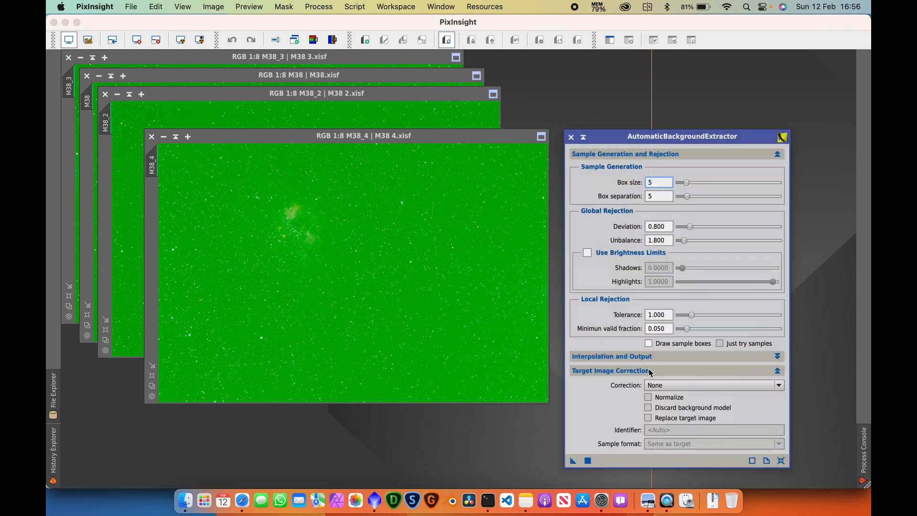
{"action": "left_click", "coordinate": [675, 385]}
{"action": "left_click", "coordinate": [679, 409]}
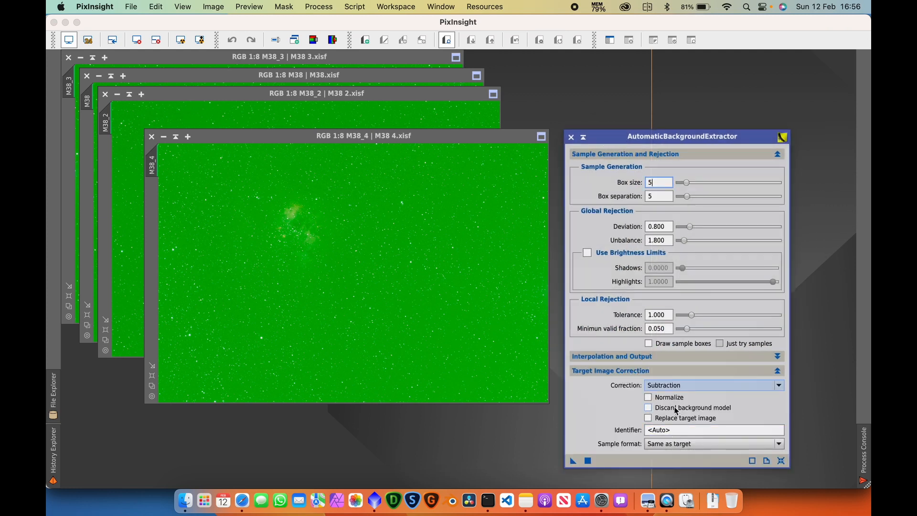
{"action": "left_click", "coordinate": [678, 409]}
{"action": "left_click", "coordinate": [665, 418]}
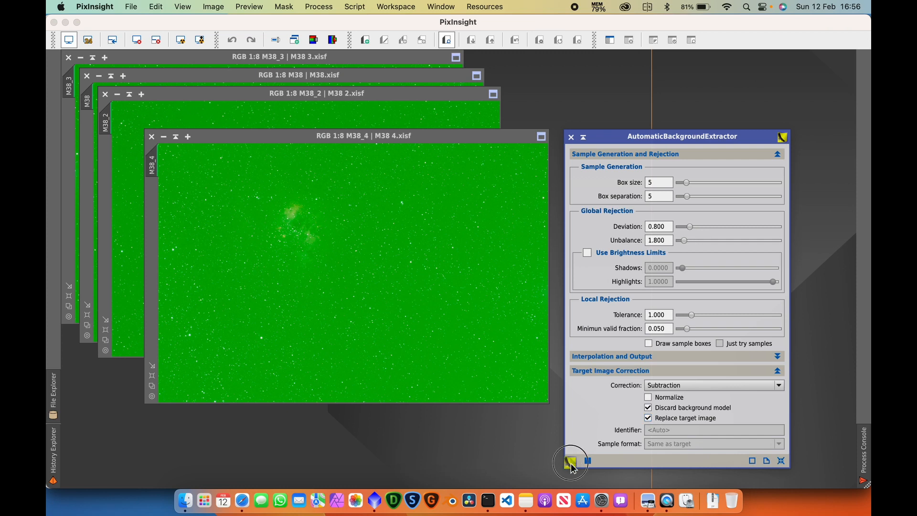
Apply the AutomaticBackgroundExtractor settings to M38_4, M38_2, M38 and M38_3
{"action": "left_click_drag", "start_coordinate": [573, 460], "coordinate": [442, 300]}
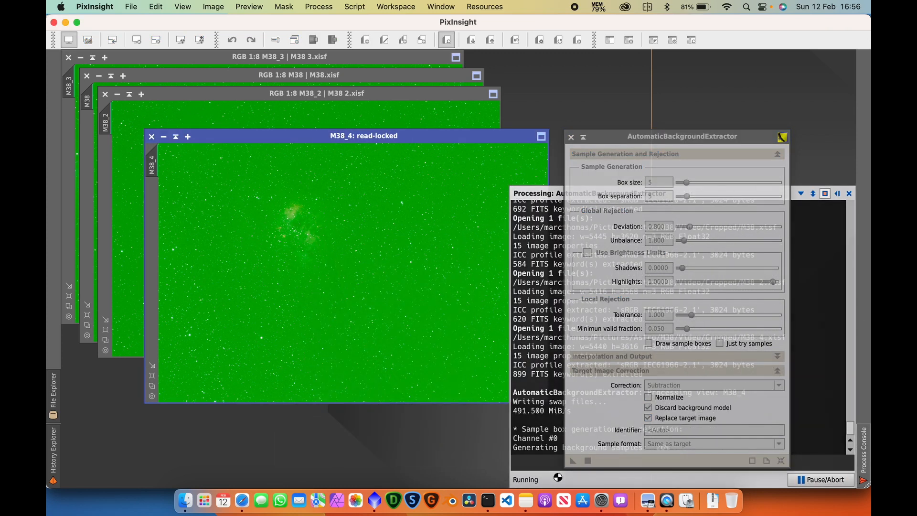
{"action": "left_click", "coordinate": [316, 93]}
{"action": "left_click_drag", "start_coordinate": [573, 460], "coordinate": [305, 242]}
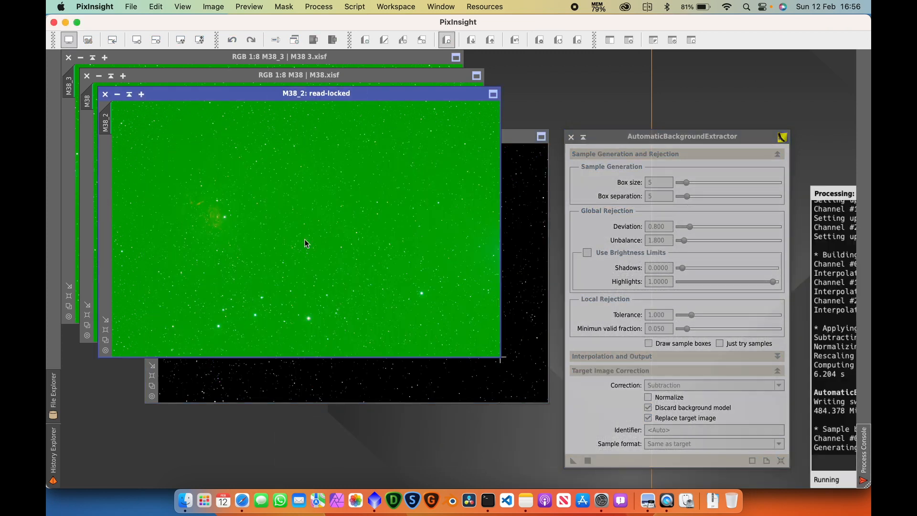
{"action": "left_click", "coordinate": [299, 75]}
{"action": "left_click_drag", "start_coordinate": [573, 460], "coordinate": [435, 311]}
{"action": "left_click", "coordinate": [334, 56]}
{"action": "left_click_drag", "start_coordinate": [573, 460], "coordinate": [456, 198]}
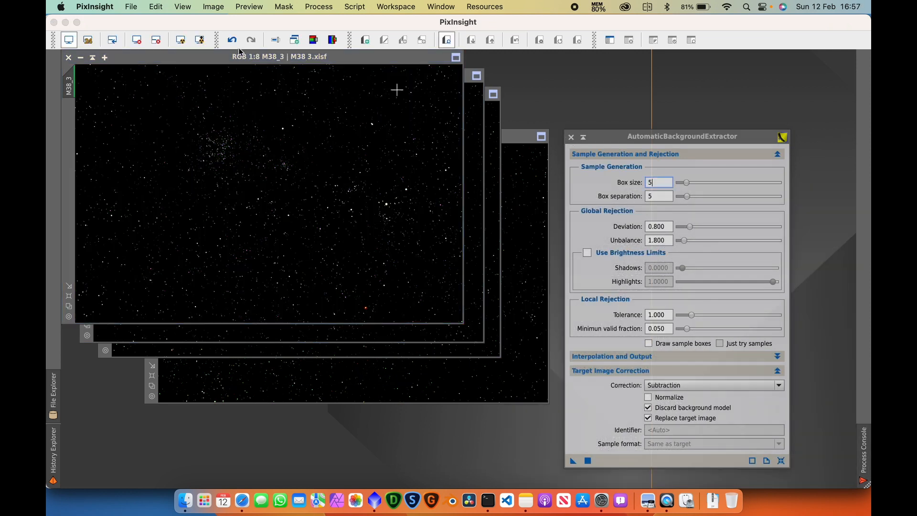
Auto-stretch the display of M38_3, M38, M38_2 and M38_4, and close AutomaticBackgroundExtractor
{"action": "left_click", "coordinate": [179, 41]}
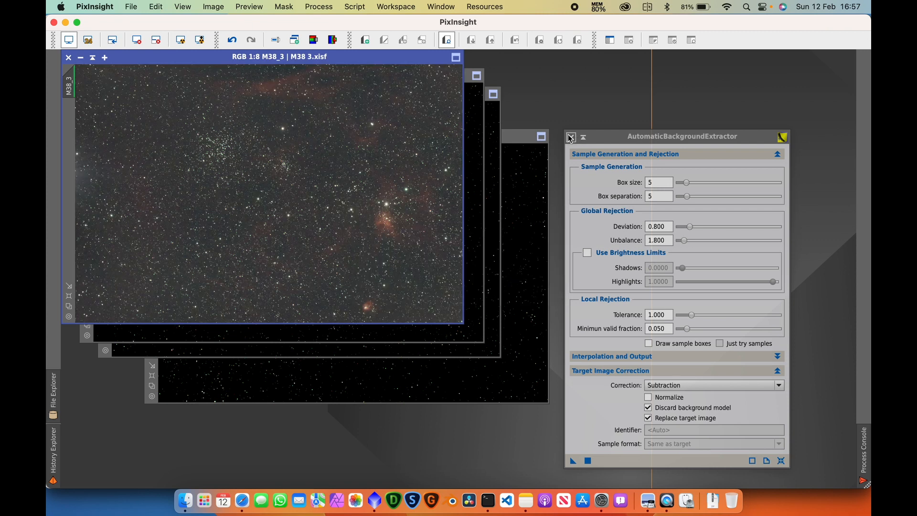
{"action": "left_click", "coordinate": [572, 138]}
{"action": "left_click", "coordinate": [473, 122]}
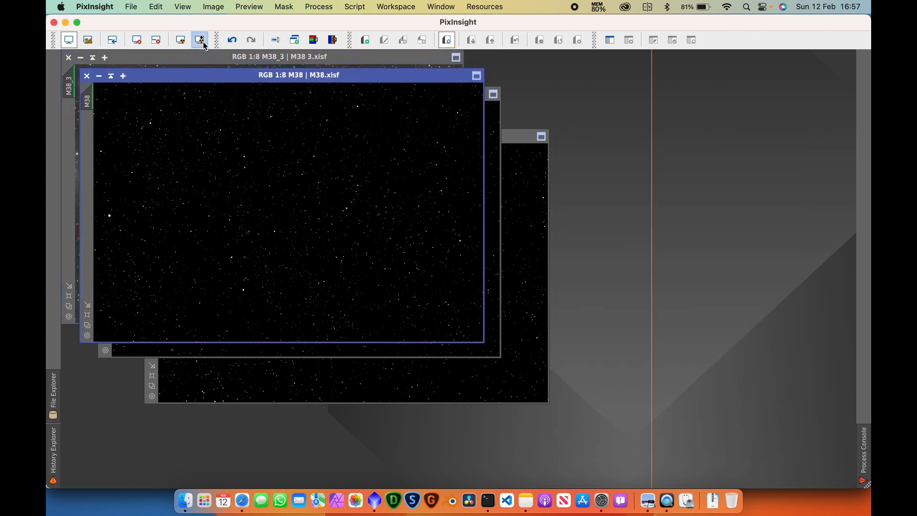
{"action": "left_click", "coordinate": [180, 40]}
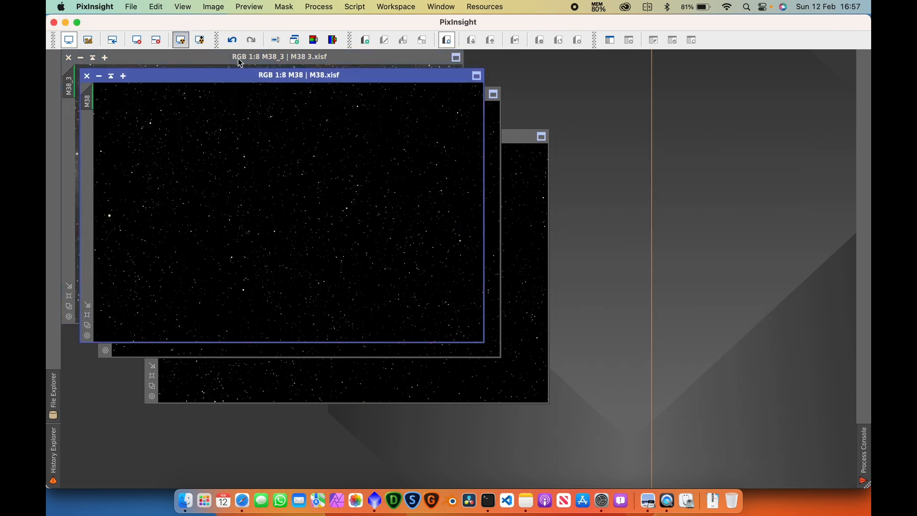
{"action": "left_click", "coordinate": [493, 141]}
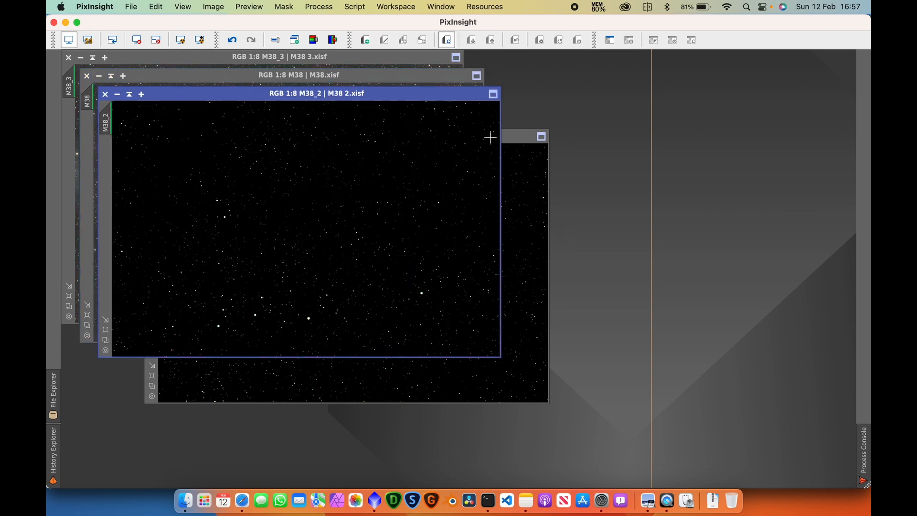
{"action": "left_click", "coordinate": [181, 40]}
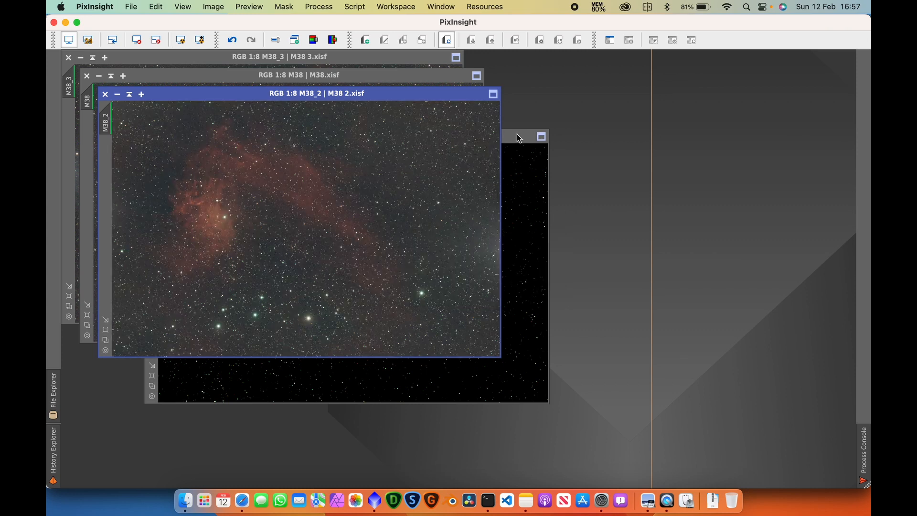
{"action": "left_click", "coordinate": [518, 139]}
{"action": "left_click", "coordinate": [181, 40]}
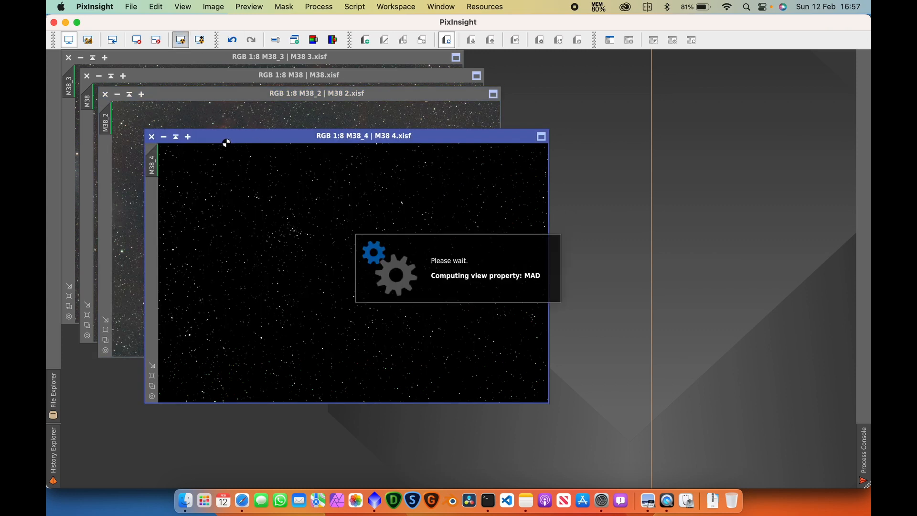
Move the M38_4 window clear of the other images and bring M38_2 to the front
{"action": "left_click_drag", "start_coordinate": [226, 143], "coordinate": [352, 122]}
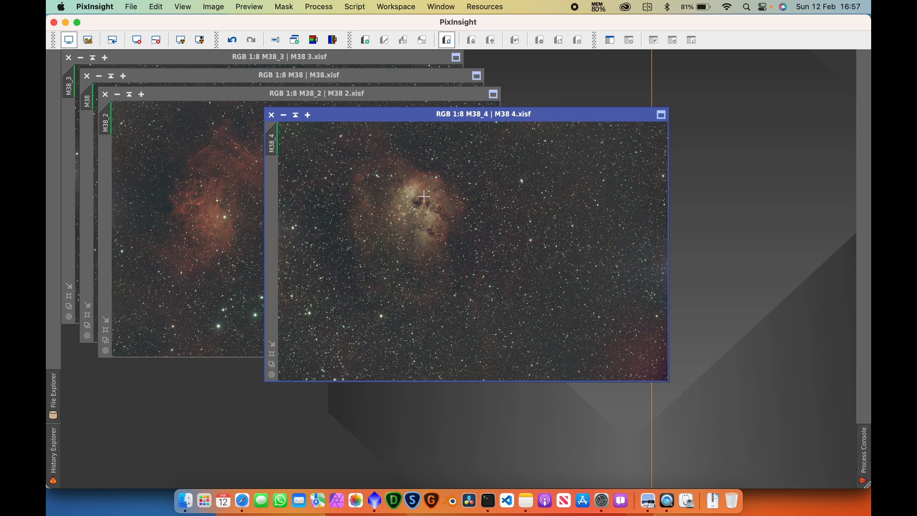
{"action": "left_click_drag", "start_coordinate": [412, 117], "coordinate": [520, 125]}
{"action": "left_click", "coordinate": [268, 201]}
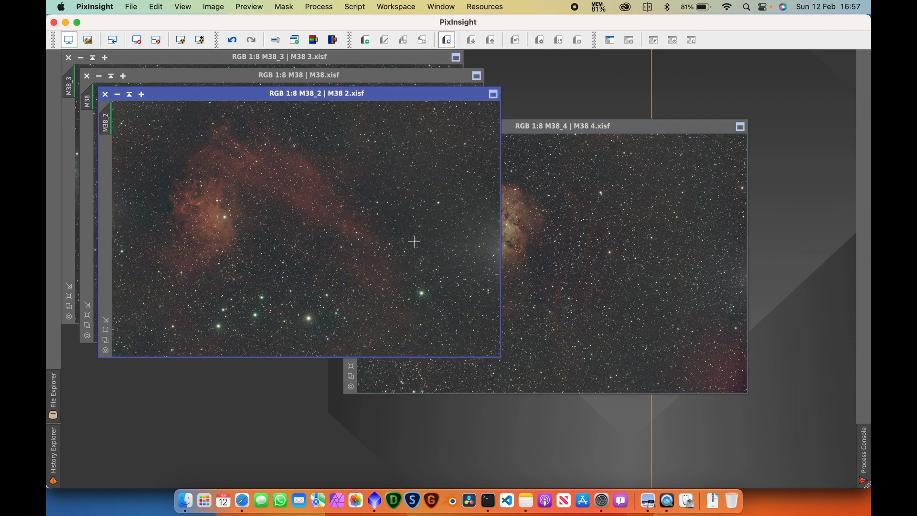
Line the M38_4 window up with the other images and inspect M38_2, M38 and M38_3 by bringing each to the front
{"action": "left_click_drag", "start_coordinate": [671, 129], "coordinate": [449, 121]}
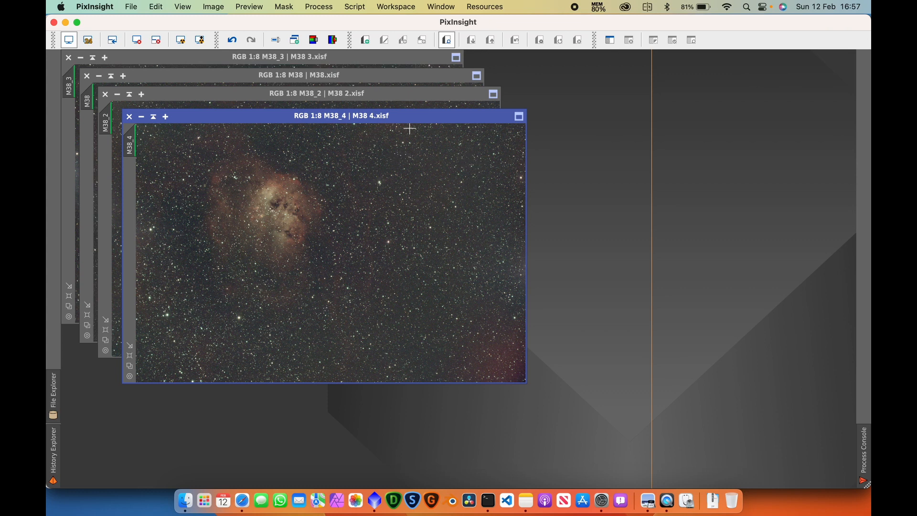
{"action": "left_click", "coordinate": [374, 94]}
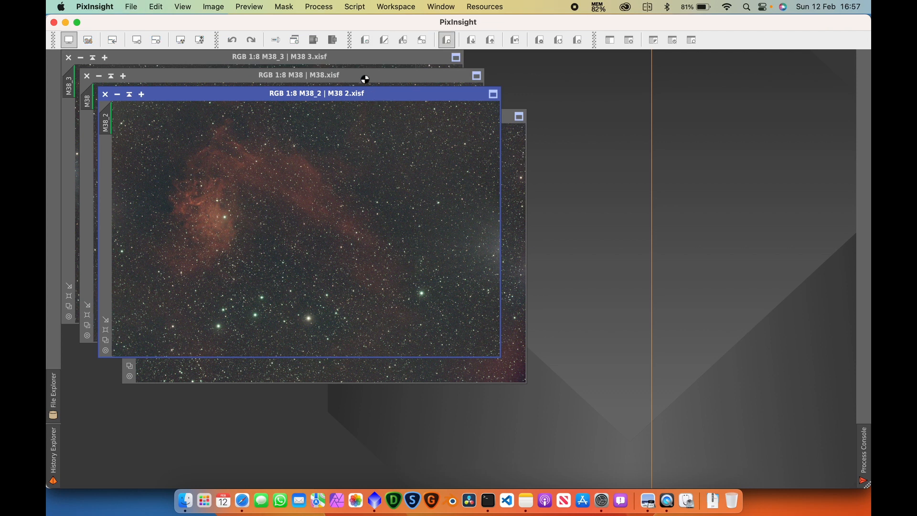
{"action": "left_click", "coordinate": [363, 77]}
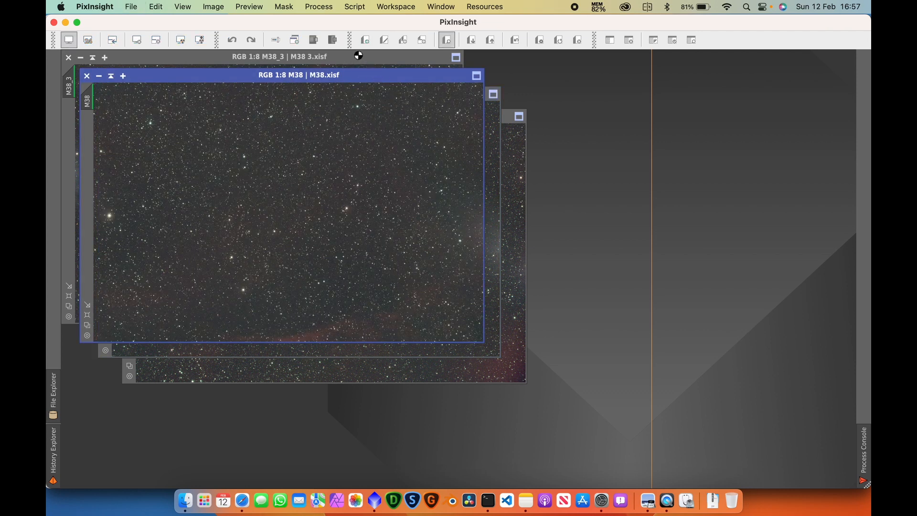
{"action": "left_click", "coordinate": [359, 55]}
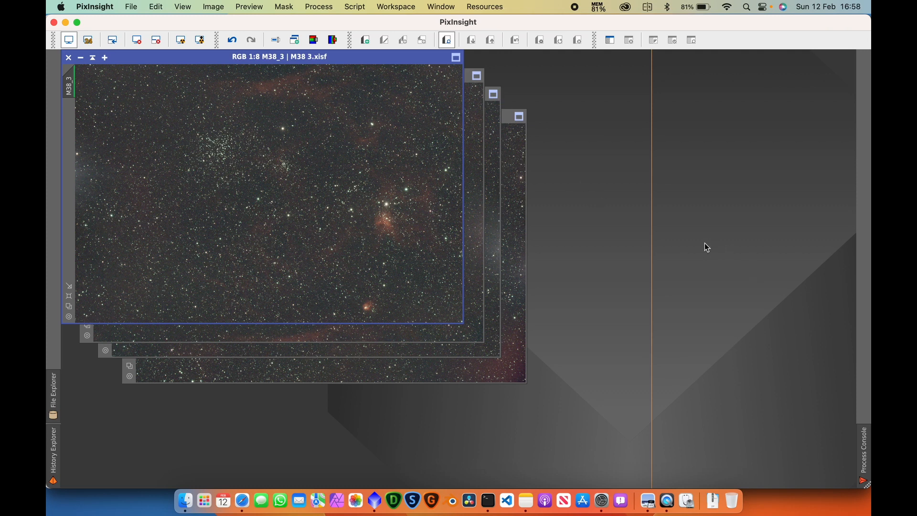
Switch to Safari and examine the steps listed under How to build a mosaic in the MosaicByCoordinates documentation
{"action": "key", "text": "super+Tab"}
{"action": "key", "text": "super+Tab"}
{"action": "key", "text": "super+Tab"}
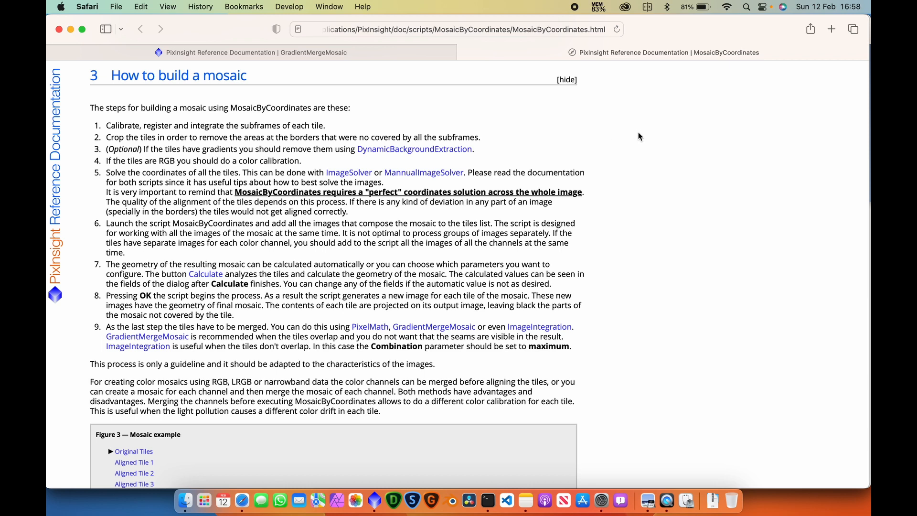
{"action": "scroll", "coordinate": [718, 196], "scroll_direction": "up", "scroll_amount": 1}
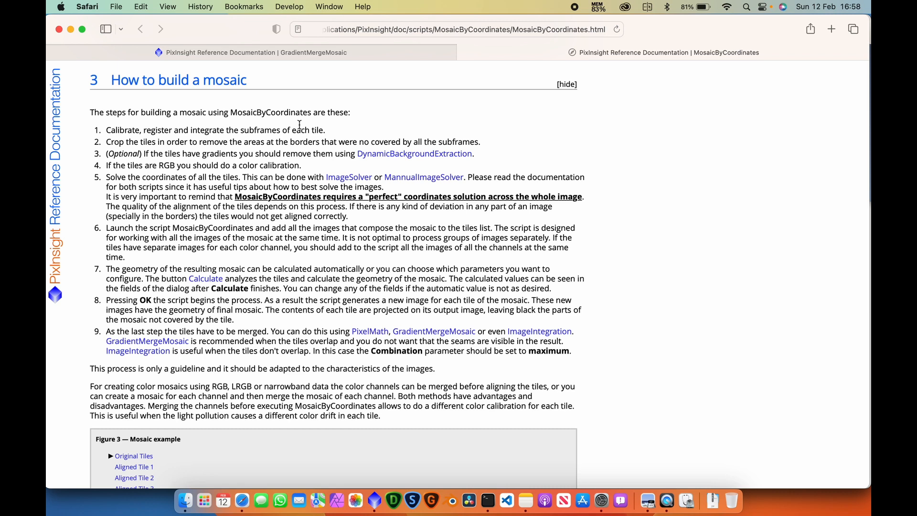
{"action": "left_click_drag", "start_coordinate": [113, 130], "coordinate": [504, 153]}
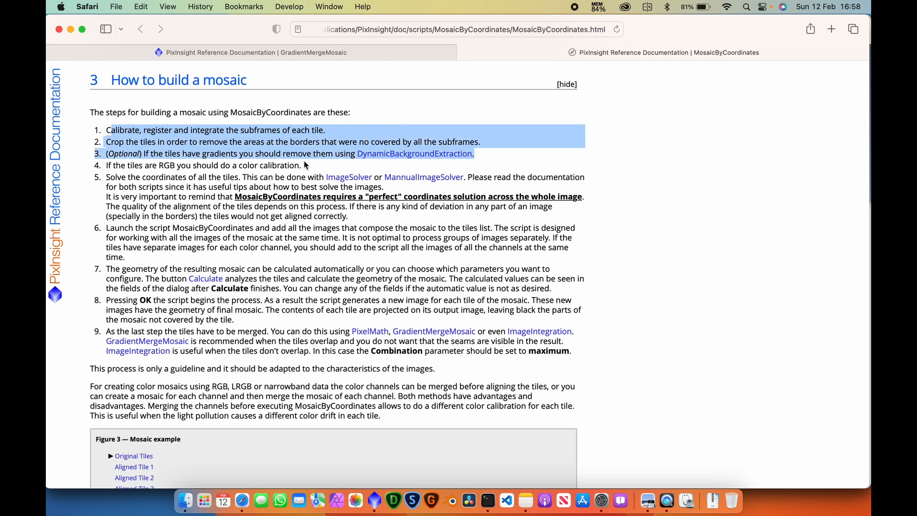
{"action": "left_click_drag", "start_coordinate": [302, 166], "coordinate": [98, 129]}
{"action": "left_click", "coordinate": [109, 131]}
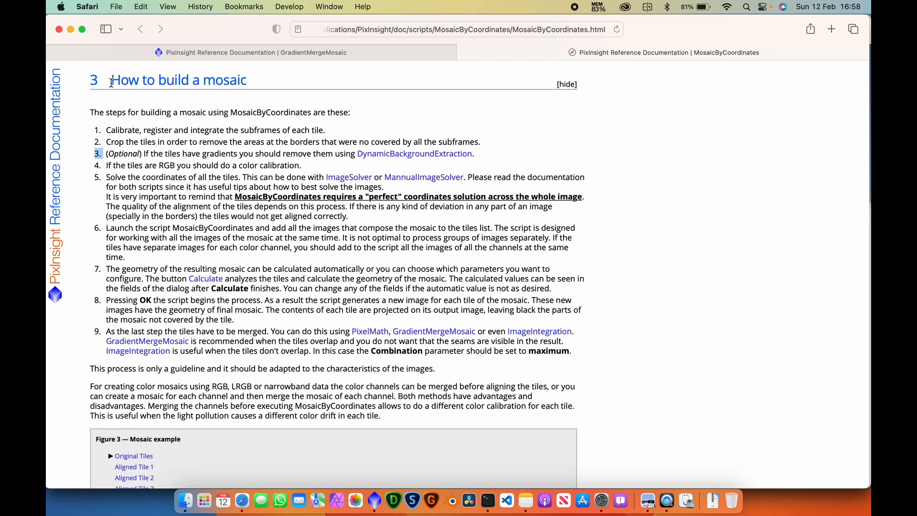
{"action": "left_click_drag", "start_coordinate": [113, 80], "coordinate": [281, 82]}
{"action": "left_click", "coordinate": [258, 84]}
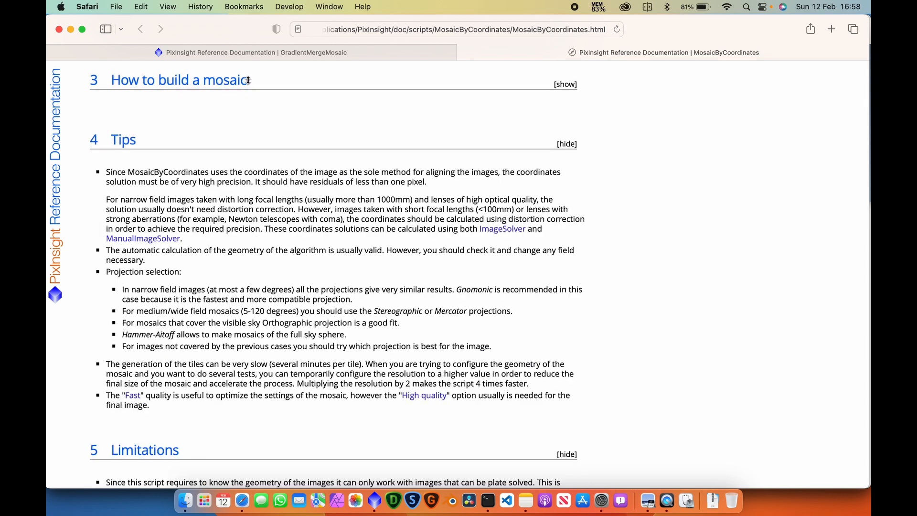
{"action": "left_click", "coordinate": [258, 84]}
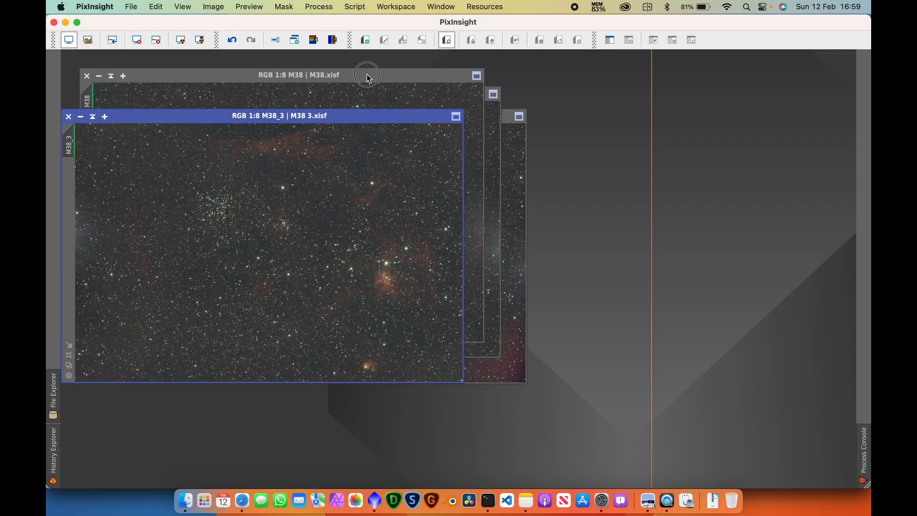
Return to PixInsight and arrange the four open image windows in a cascade
{"action": "left_click_drag", "start_coordinate": [369, 76], "coordinate": [401, 158]}
{"action": "left_click_drag", "start_coordinate": [393, 102], "coordinate": [466, 184]}
{"action": "left_click", "coordinate": [435, 6]}
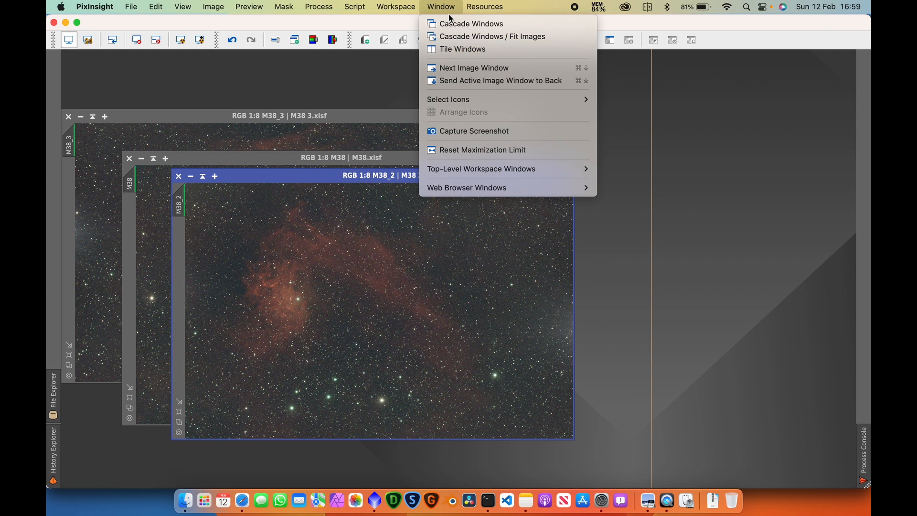
{"action": "left_click", "coordinate": [461, 23]}
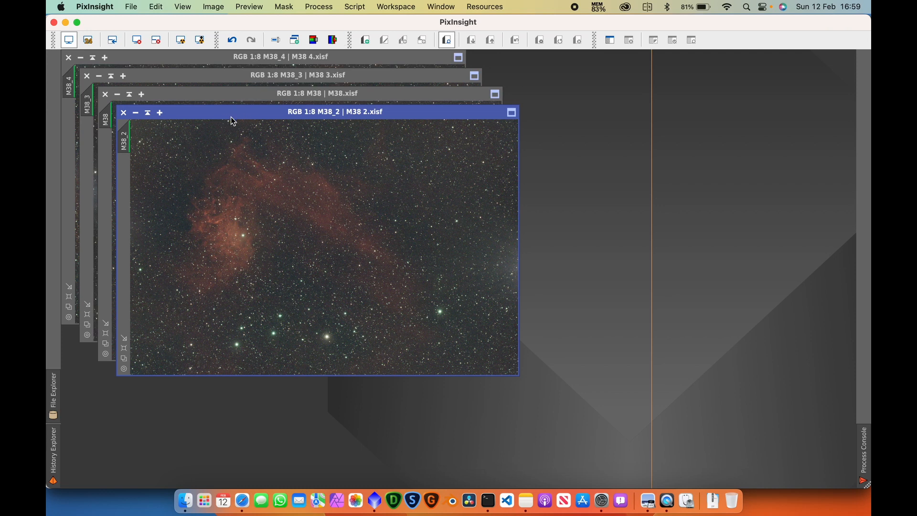
{"action": "left_click", "coordinate": [325, 6]}
{"action": "mouse_move", "coordinate": [335, 23]}
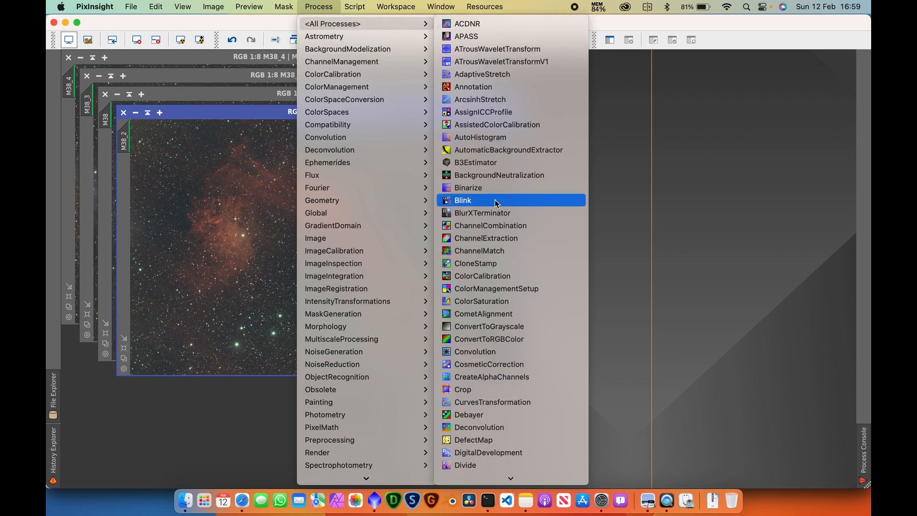
{"action": "left_click", "coordinate": [520, 281]}
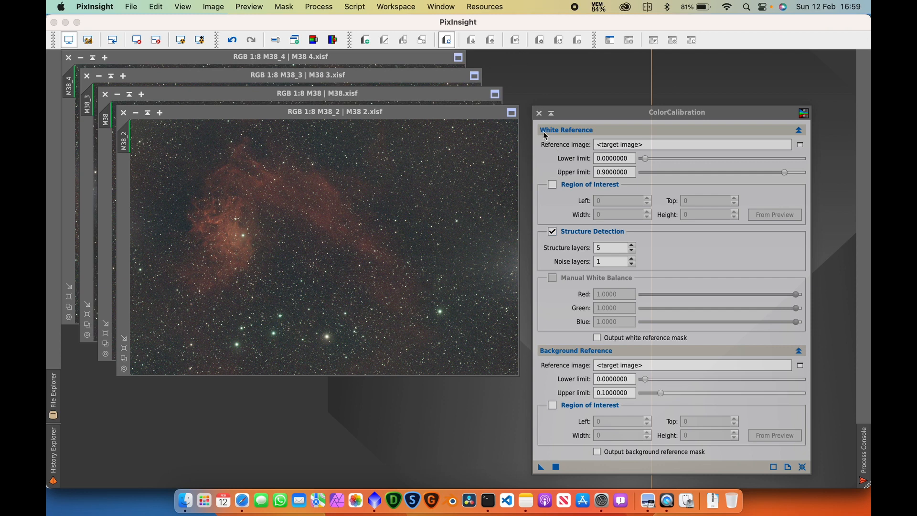
{"action": "left_click", "coordinate": [539, 113]}
{"action": "left_click", "coordinate": [318, 7]}
{"action": "mouse_move", "coordinate": [335, 24]}
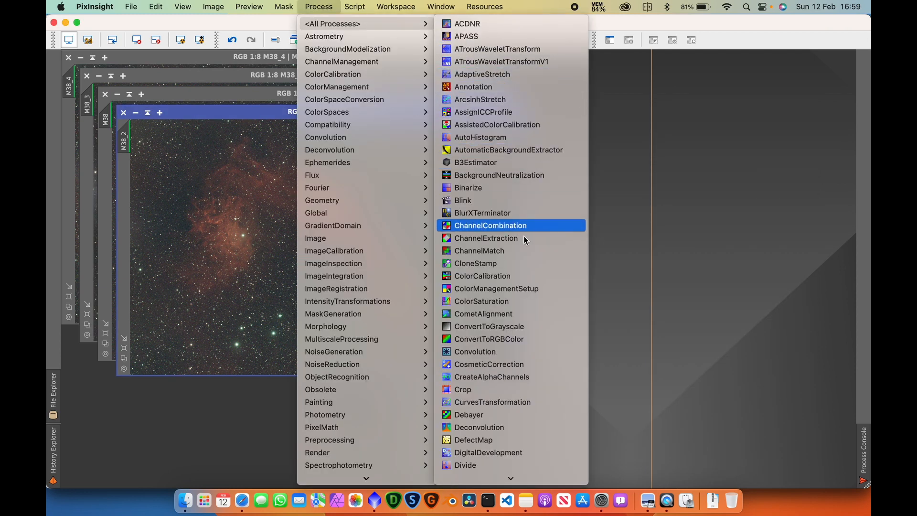
{"action": "scroll", "coordinate": [525, 240], "scroll_direction": "down", "scroll_amount": 10}
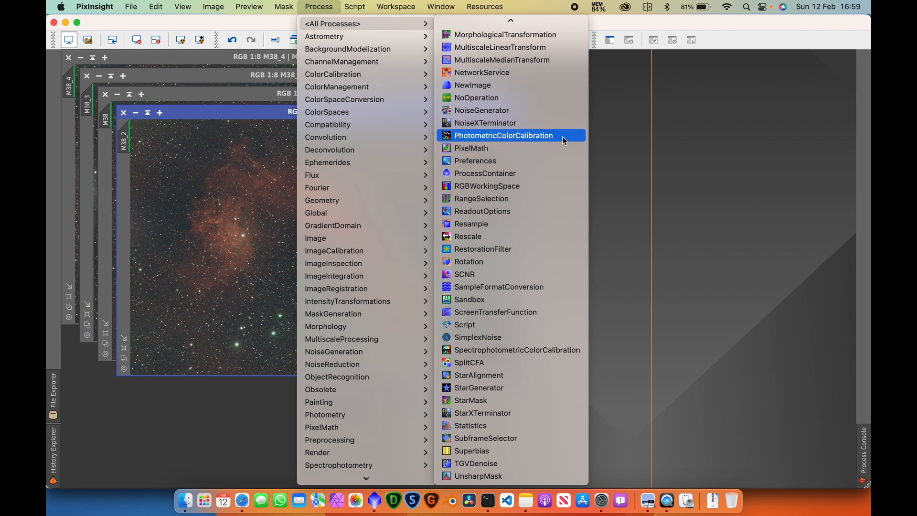
{"action": "left_click", "coordinate": [606, 137]}
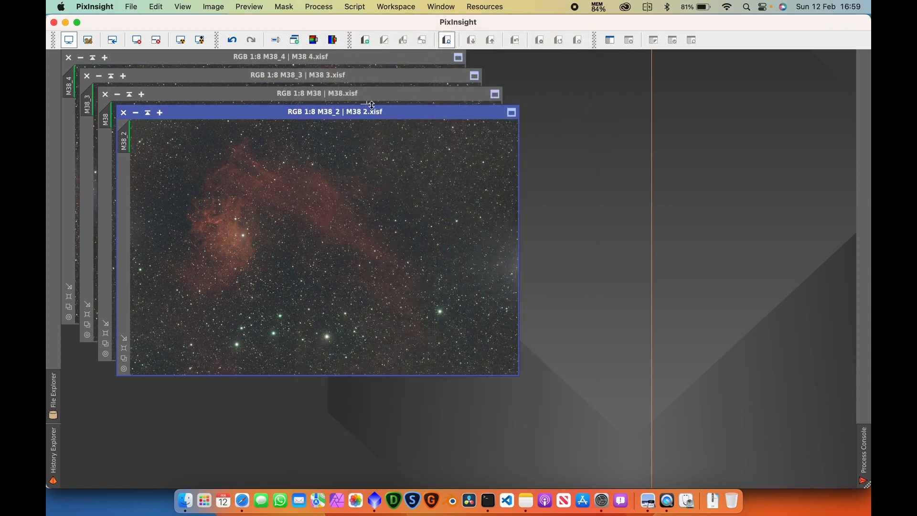
Open the ImageSolver script and clear the old entries from its list of target files
{"action": "mouse_move", "coordinate": [406, 113]}
{"action": "left_mouse_down"}
{"action": "mouse_move", "coordinate": [433, 137]}
{"action": "mouse_move", "coordinate": [387, 117]}
{"action": "mouse_move", "coordinate": [409, 117]}
{"action": "left_mouse_up"}
{"action": "left_click", "coordinate": [354, 7]}
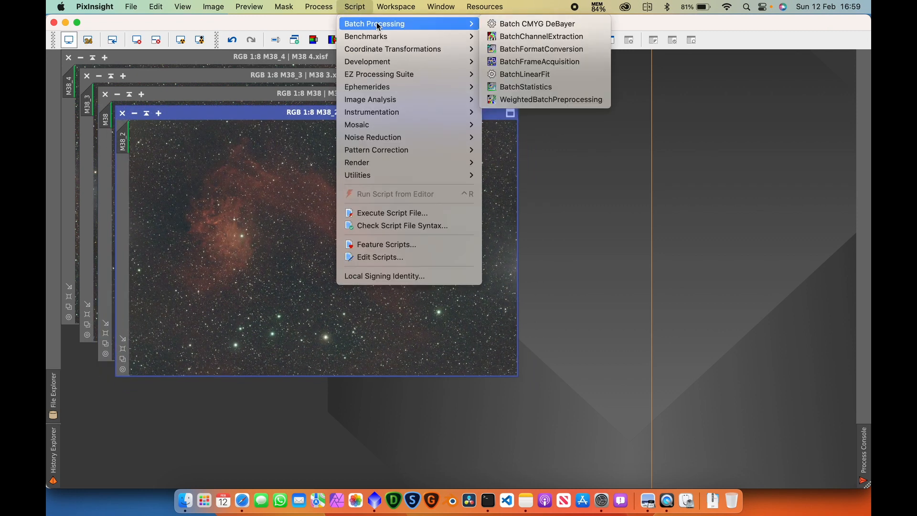
{"action": "mouse_move", "coordinate": [393, 100]}
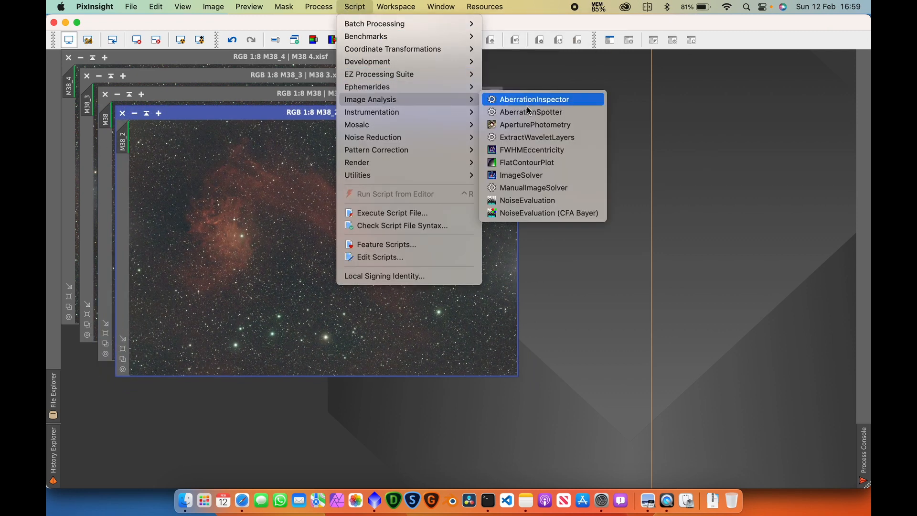
{"action": "left_click", "coordinate": [548, 179]}
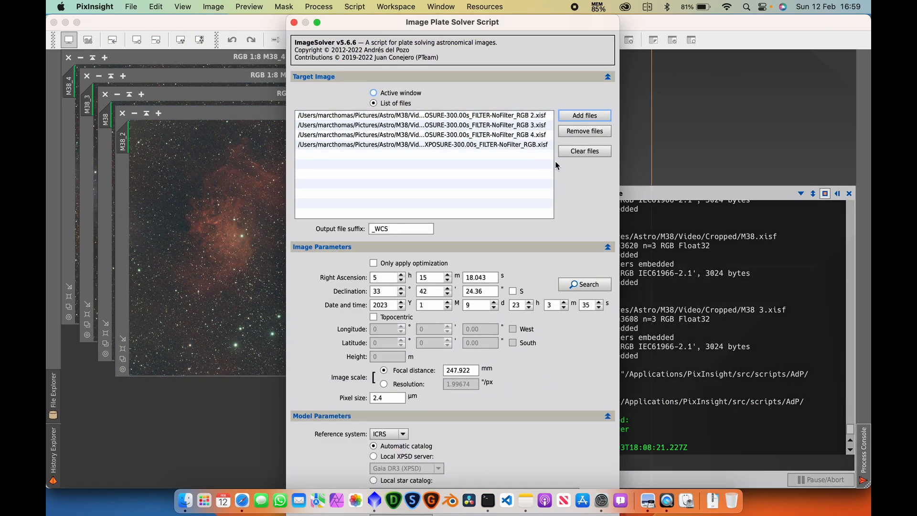
{"action": "left_click", "coordinate": [583, 152]}
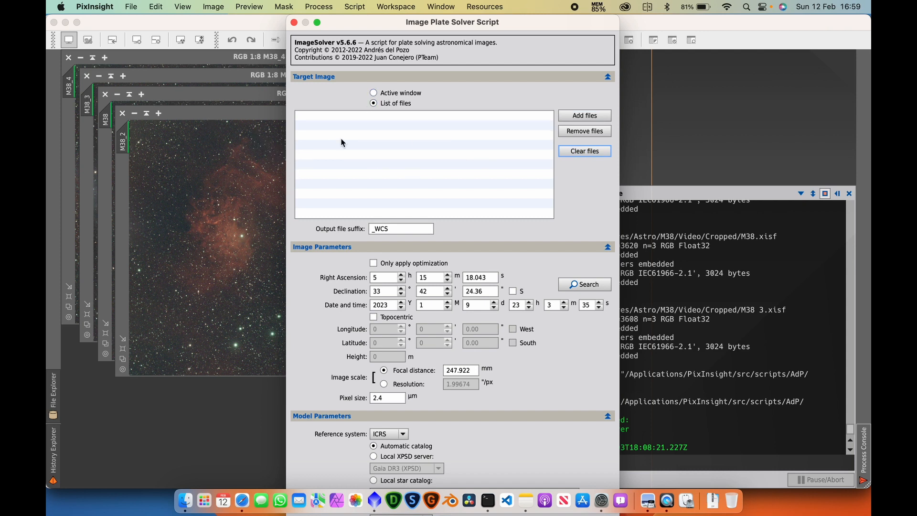
Add M38 2.xisf, M38 3.xisf, M38 4.xisf and M38.xisf from the Cropped folder as the plate-solving targets
{"action": "left_click", "coordinate": [575, 118]}
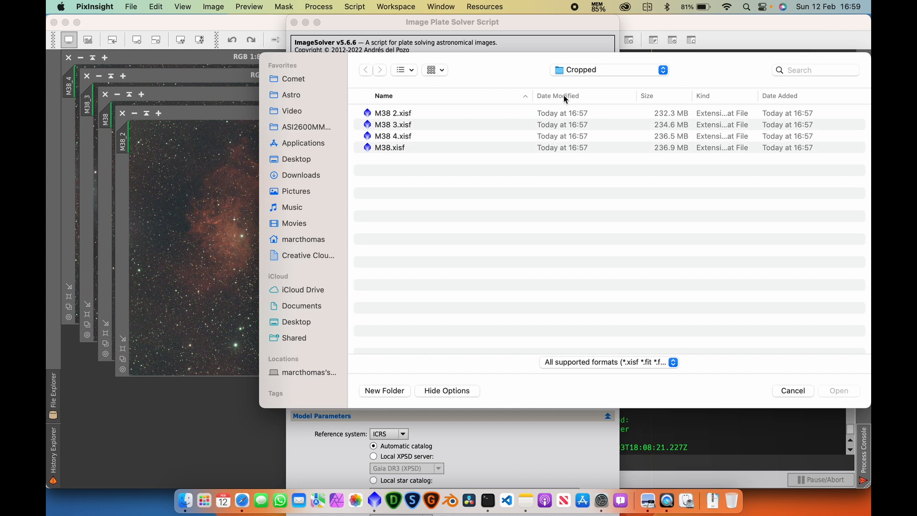
{"action": "left_click", "coordinate": [584, 71]}
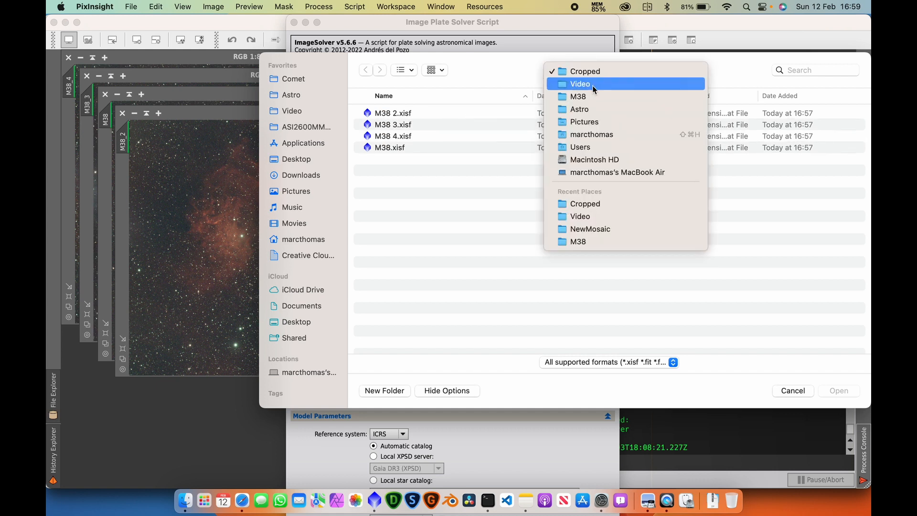
{"action": "left_click", "coordinate": [488, 63]}
{"action": "left_click_drag", "start_coordinate": [422, 147], "coordinate": [367, 110]}
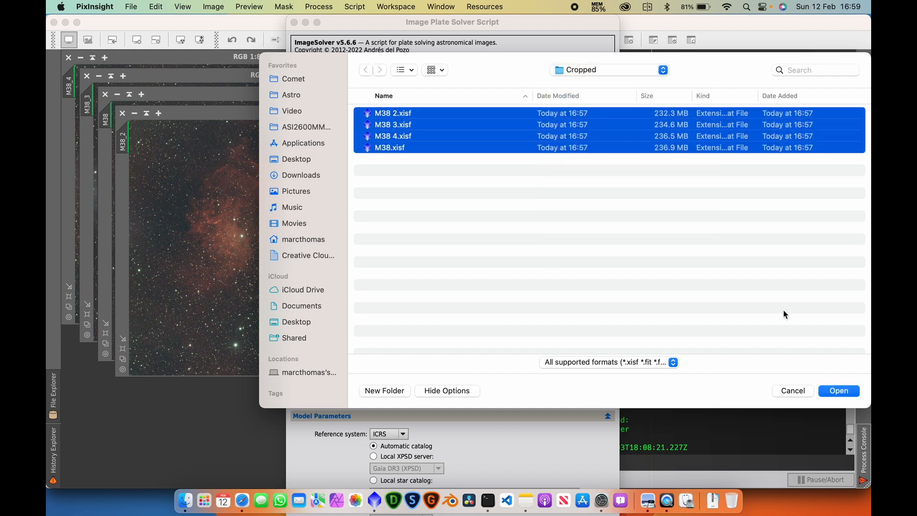
{"action": "left_click", "coordinate": [840, 391]}
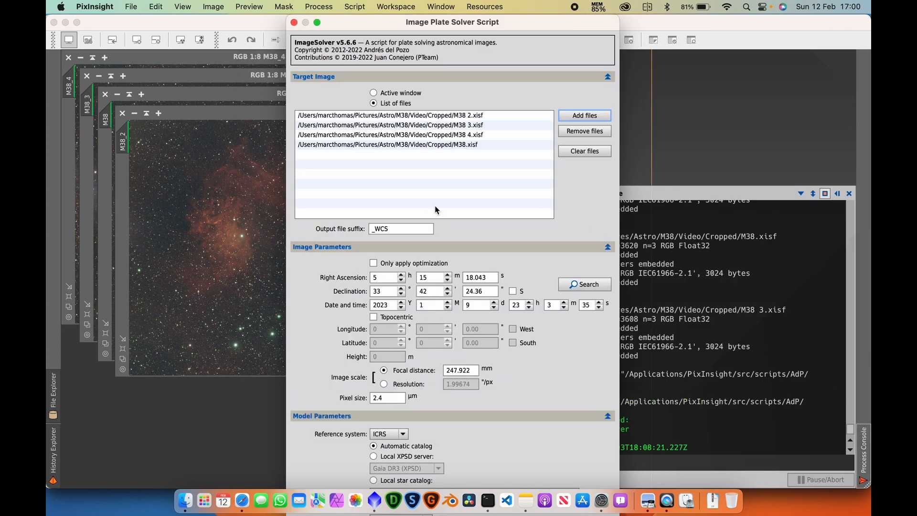
Search online for the coordinates of M38 and use the M 38 entry for the image parameters
{"action": "left_click", "coordinate": [580, 286]}
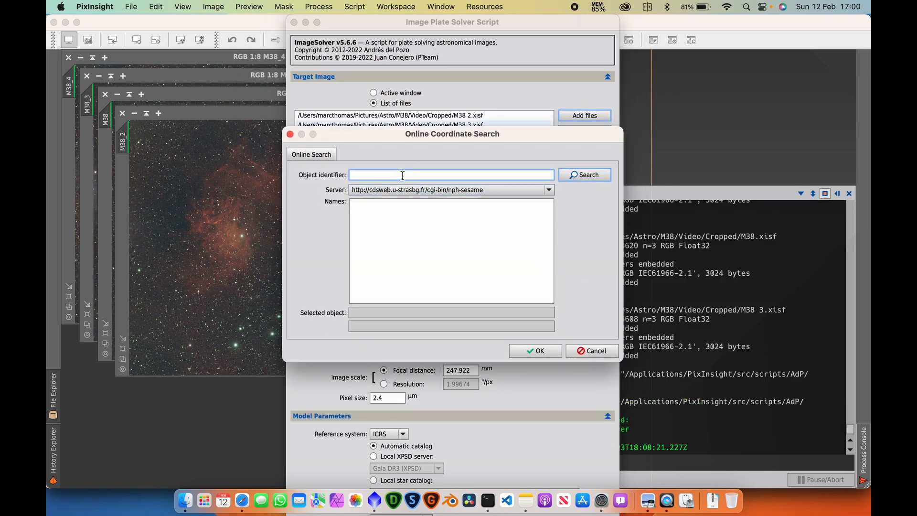
{"action": "key", "text": "Return"}
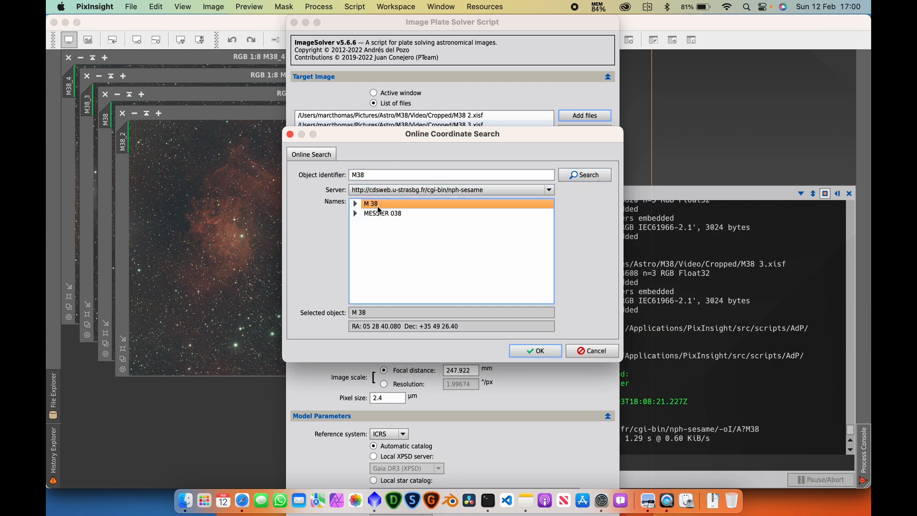
{"action": "left_click", "coordinate": [537, 351]}
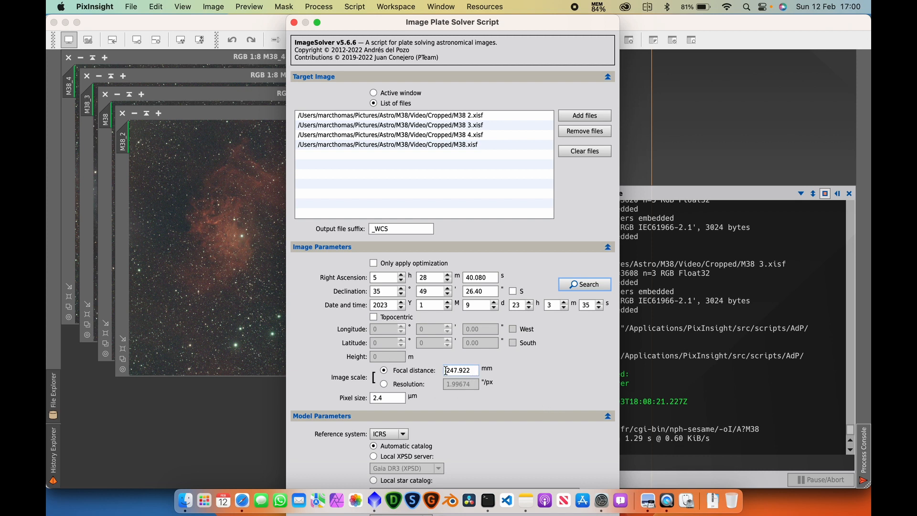
Check the focal distance and pixel size settings, and run the plate solve on the four listed files
{"action": "left_click", "coordinate": [381, 397]}
{"action": "left_click", "coordinate": [541, 246]}
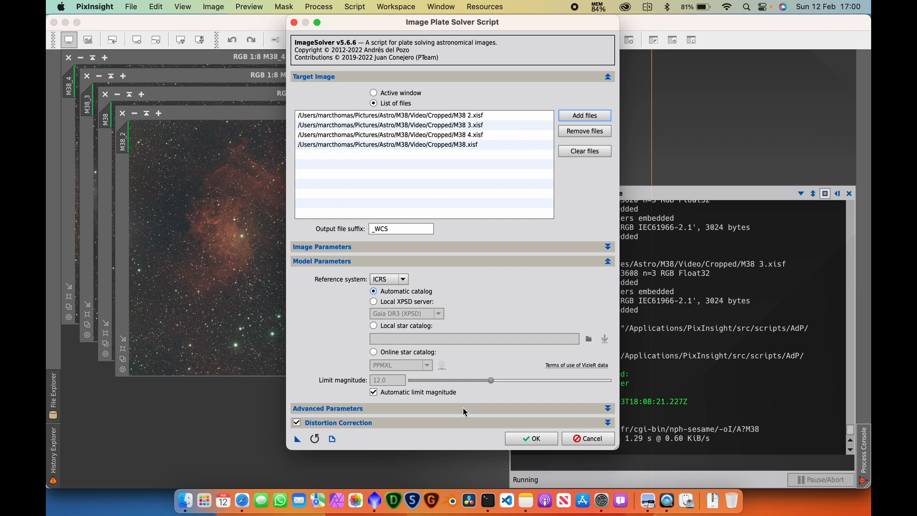
{"action": "left_click", "coordinate": [446, 246]}
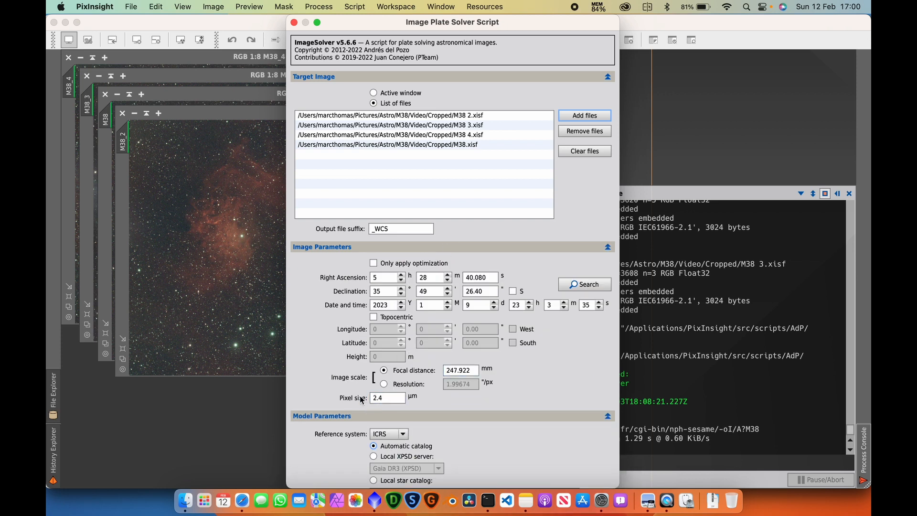
{"action": "left_click", "coordinate": [372, 397]}
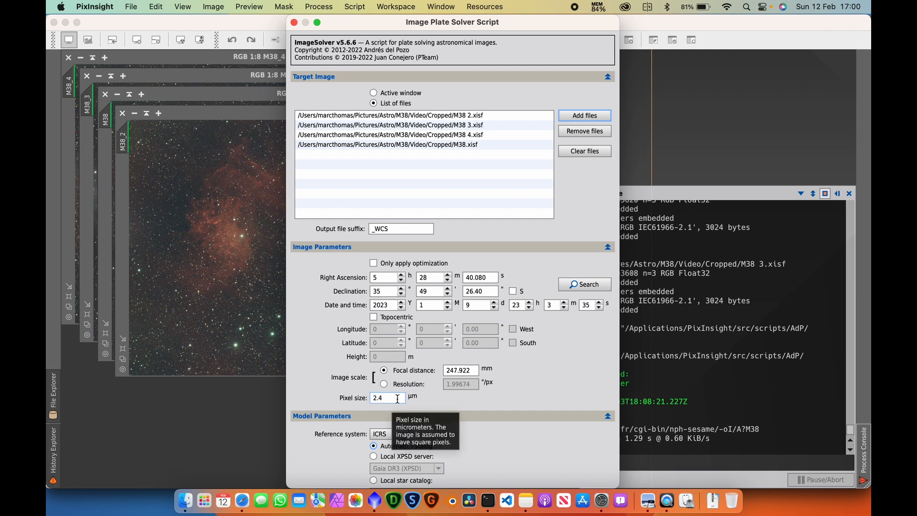
{"action": "left_click", "coordinate": [475, 369]}
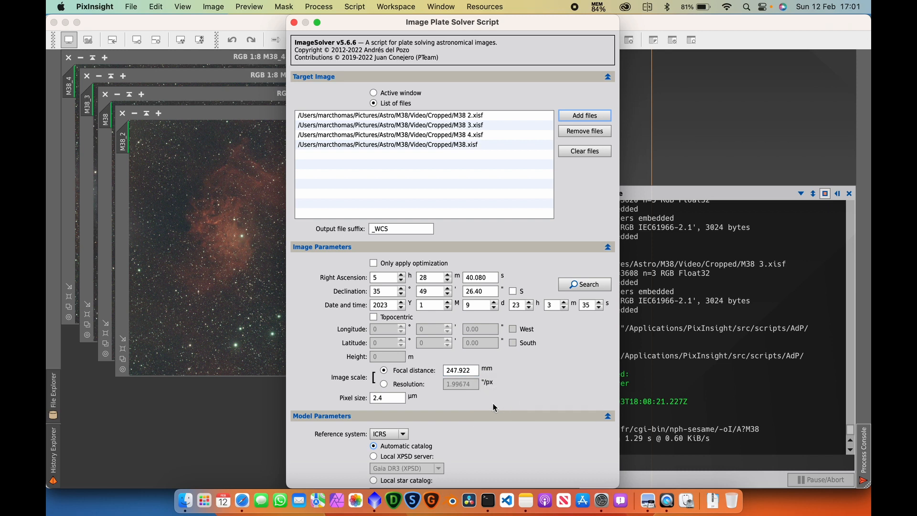
{"action": "left_click", "coordinate": [536, 417]}
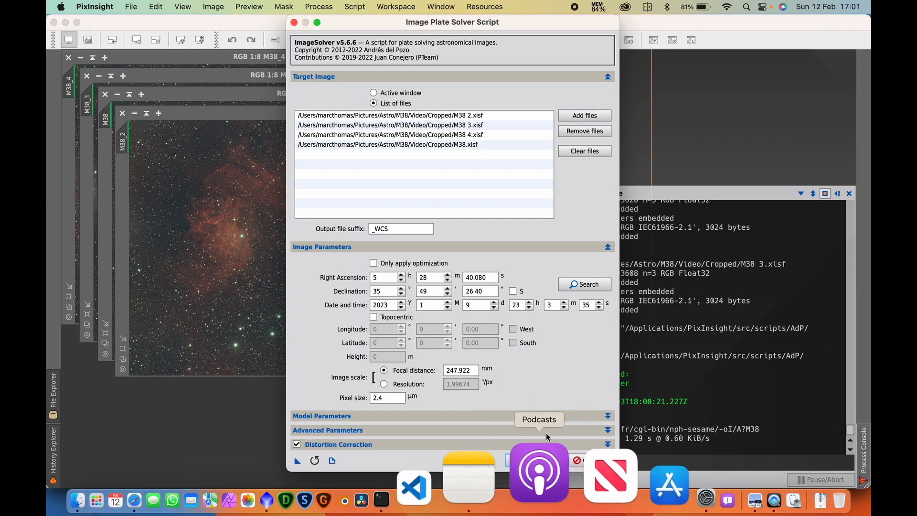
{"action": "left_click", "coordinate": [525, 460]}
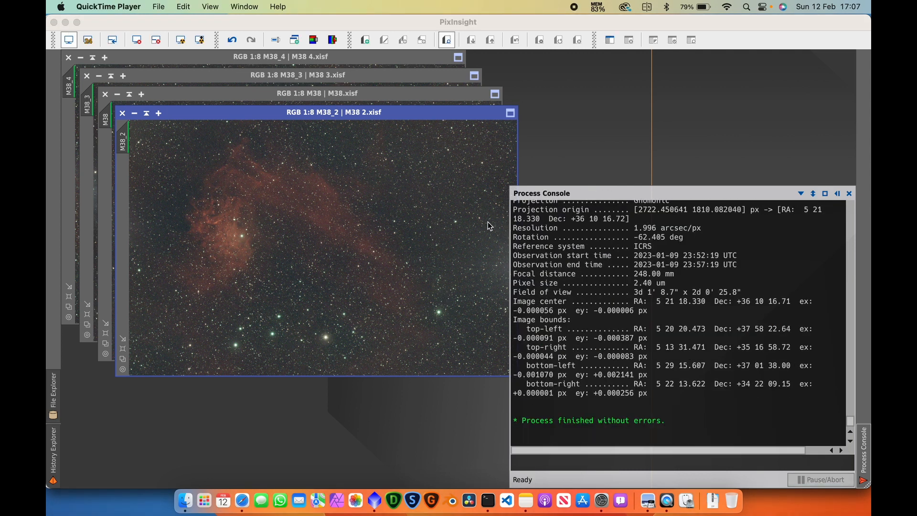
{"action": "left_click", "coordinate": [563, 149]}
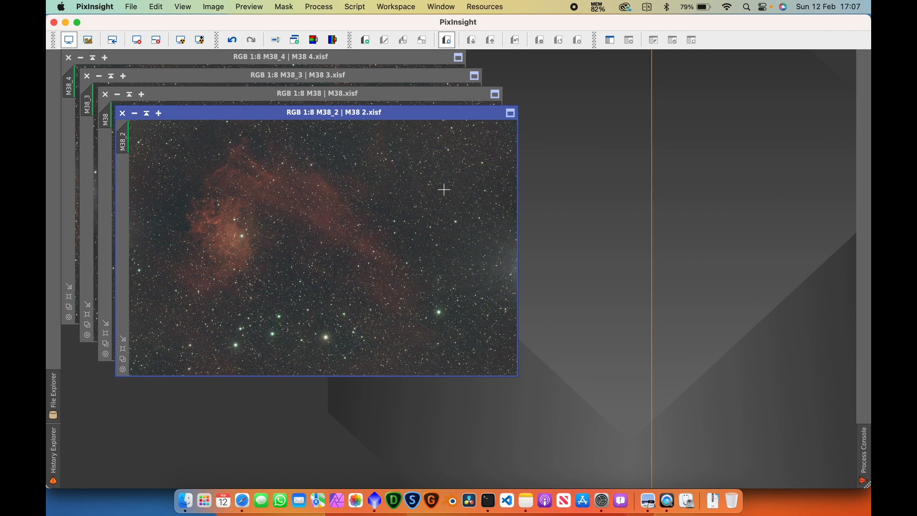
Switch to Finder and select the four plate-solved _WCS.xisf files in the Cropped folder
{"action": "key", "text": "super+Tab"}
{"action": "key", "text": "super+Tab"}
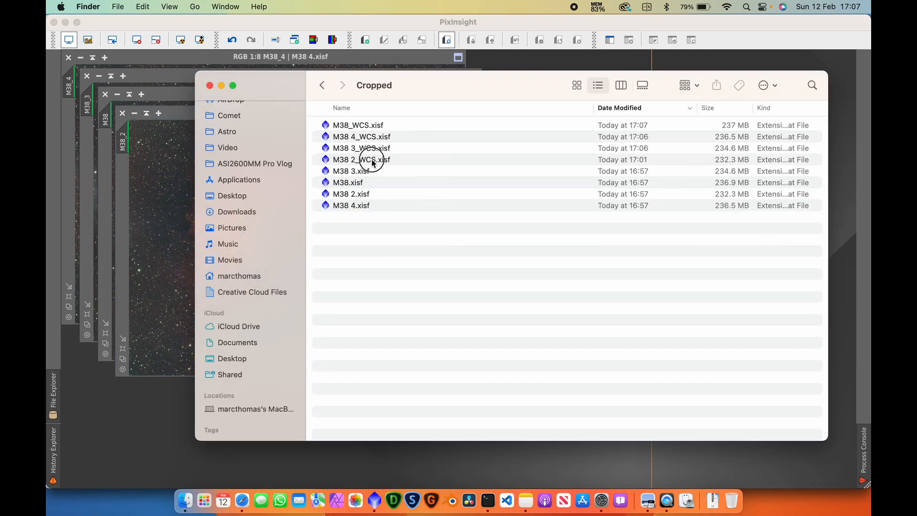
{"action": "left_click", "coordinate": [374, 159]}
{"action": "left_click", "coordinate": [365, 126], "text": "shift"}
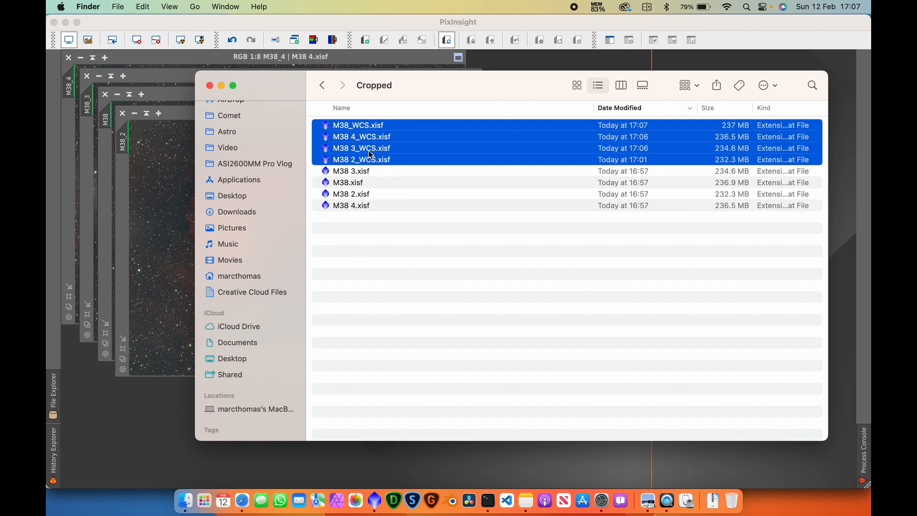
Return to PixInsight and close the four images M38 2, M38, M38 3 and M38 4 that lack the _WCS suffix
{"action": "left_click", "coordinate": [165, 168]}
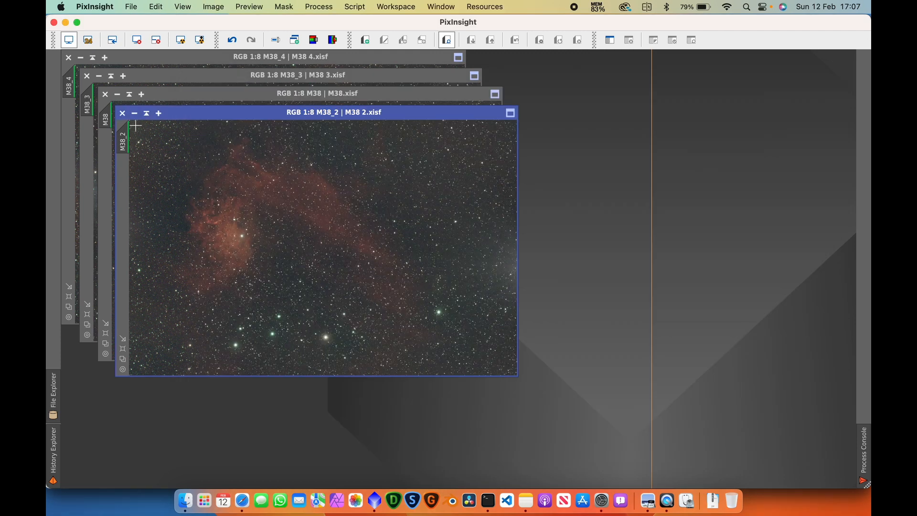
{"action": "left_click", "coordinate": [122, 114]}
{"action": "left_click", "coordinate": [105, 94]}
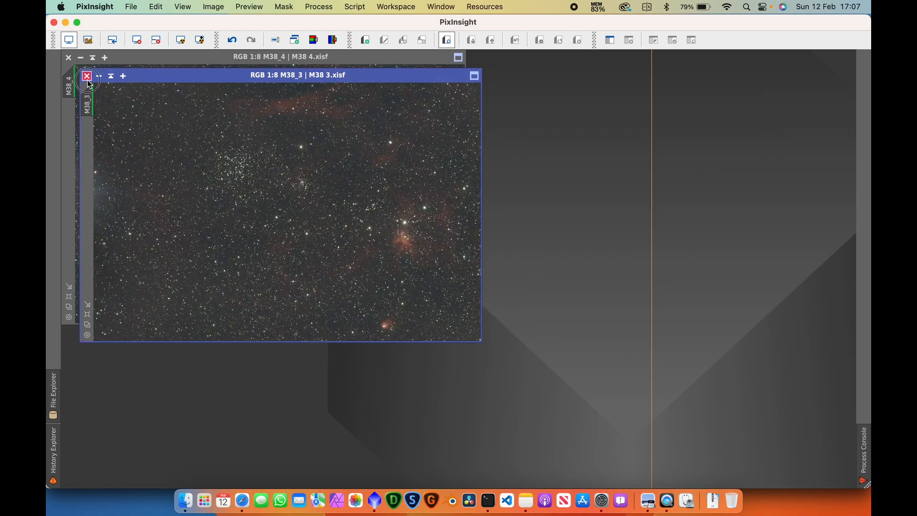
{"action": "left_click", "coordinate": [87, 76]}
{"action": "left_click", "coordinate": [68, 57]}
Open the four selected _WCS.xisf files from the Finder's Cropped folder in PixInsight
{"action": "key", "text": "super+Tab"}
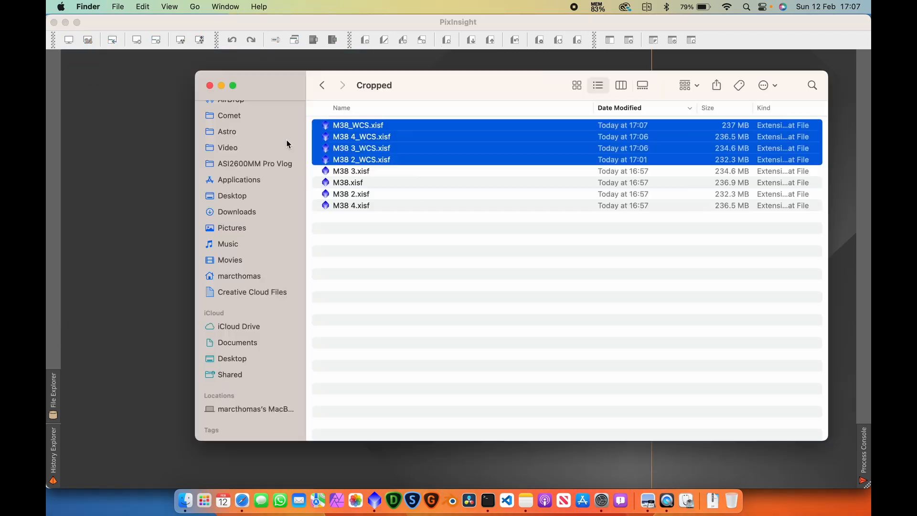
{"action": "left_click_drag", "start_coordinate": [373, 146], "coordinate": [145, 143]}
{"action": "left_click", "coordinate": [144, 144]}
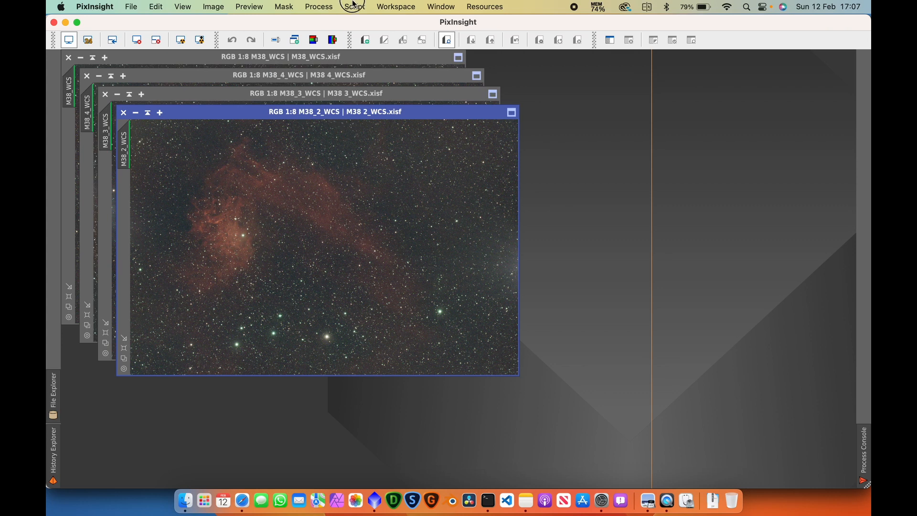
Run PhotometricColorCalibration on M38_2_WCS with the Average Spiral Galaxy white reference and background neutralization enabled
{"action": "left_click", "coordinate": [319, 7]}
{"action": "mouse_move", "coordinate": [367, 23]}
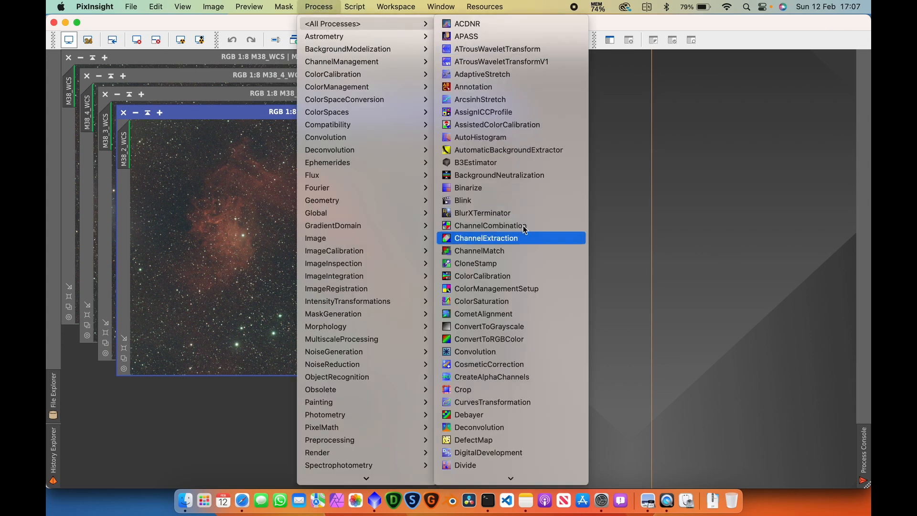
{"action": "scroll", "coordinate": [536, 178], "scroll_direction": "down", "scroll_amount": 10}
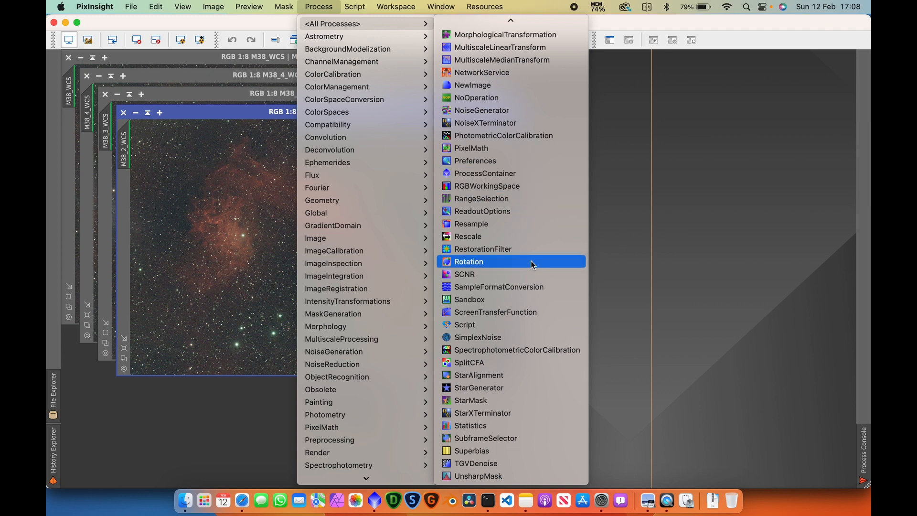
{"action": "left_click", "coordinate": [502, 136]}
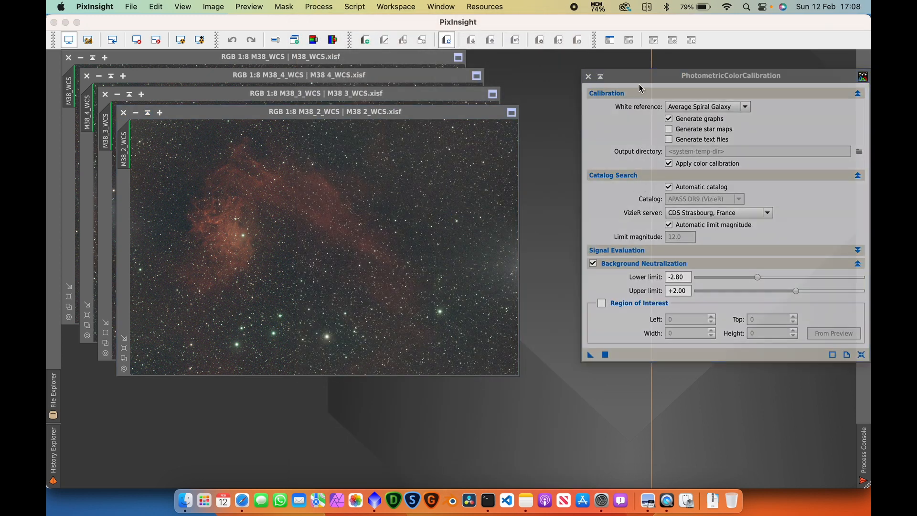
{"action": "left_click_drag", "start_coordinate": [642, 75], "coordinate": [597, 75]}
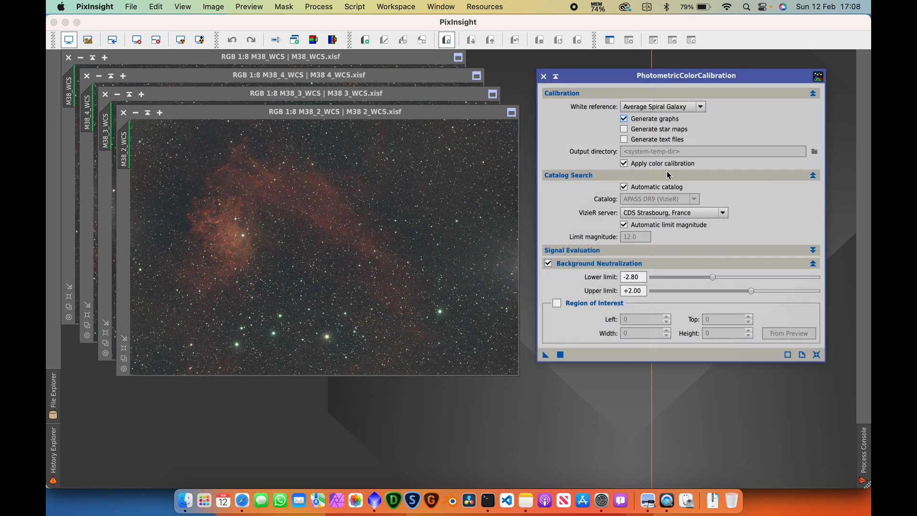
{"action": "left_click_drag", "start_coordinate": [544, 355], "coordinate": [334, 288]}
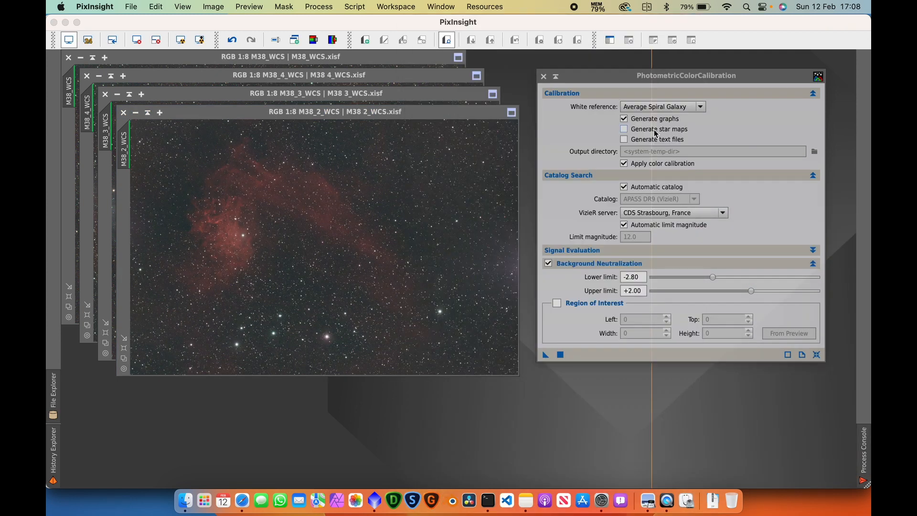
Turn off graph generation, collapse M38_2_WCS and move it aside, and apply the same color calibration to M38_3_WCS
{"action": "left_click", "coordinate": [574, 124]}
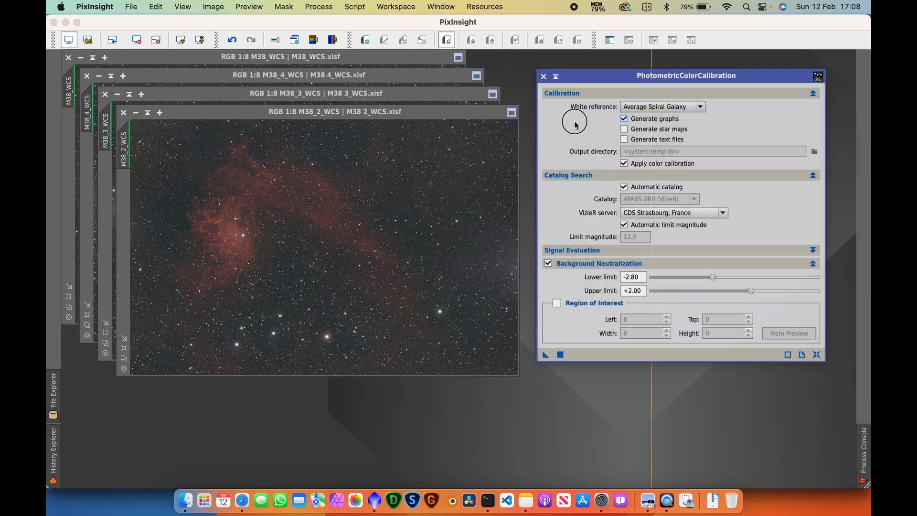
{"action": "left_click", "coordinate": [637, 119]}
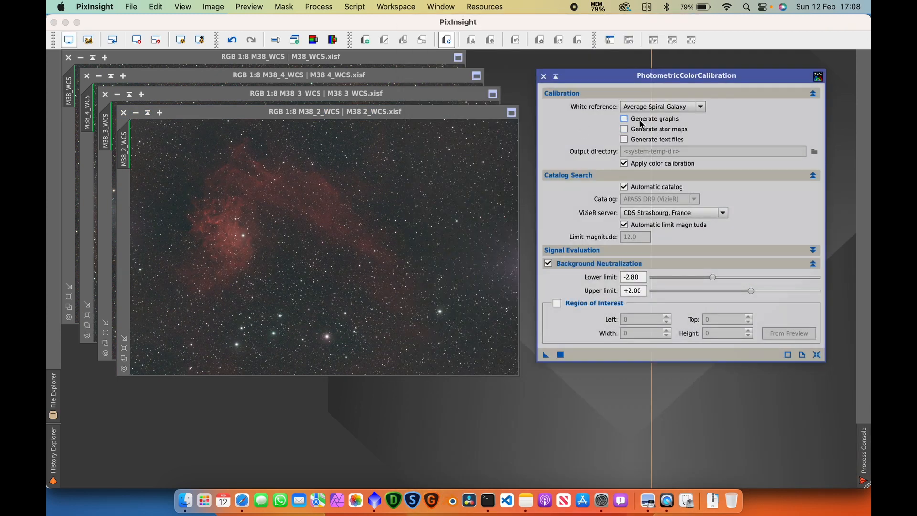
{"action": "left_click", "coordinate": [148, 112]}
{"action": "left_click_drag", "start_coordinate": [299, 238], "coordinate": [216, 386]}
{"action": "left_click_drag", "start_coordinate": [545, 355], "coordinate": [293, 199]}
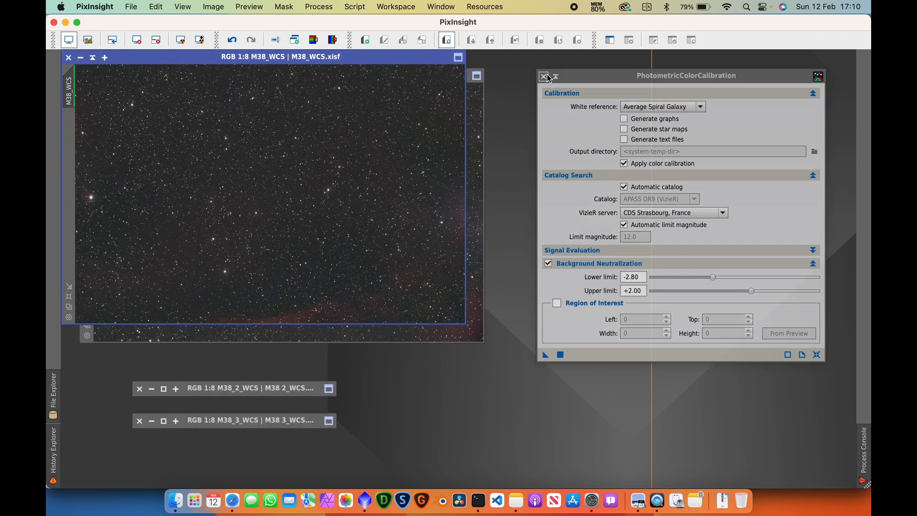
Close PhotometricColorCalibration, bring M38_4_WCS forward, and restore the collapsed M38_2_WCS and M38_3_WCS images
{"action": "left_click", "coordinate": [545, 76]}
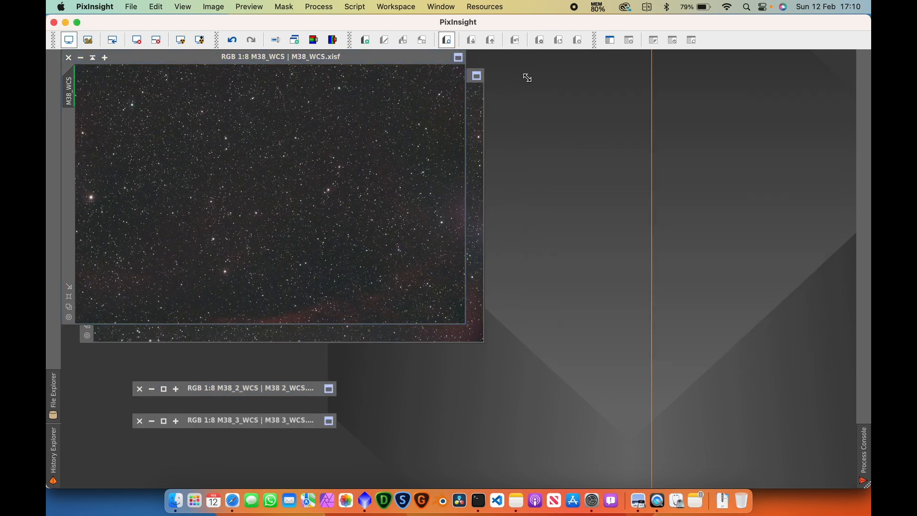
{"action": "left_click", "coordinate": [470, 110]}
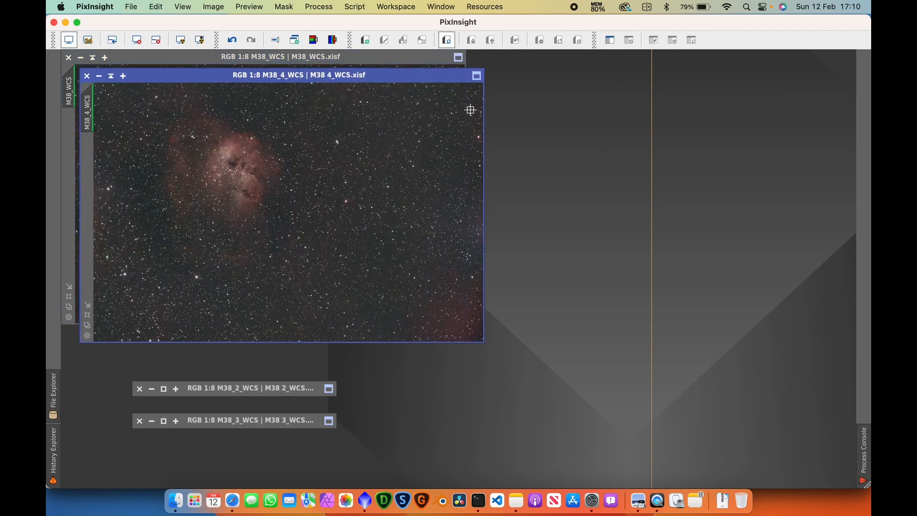
{"action": "left_click", "coordinate": [165, 387]}
{"action": "left_click", "coordinate": [498, 211]}
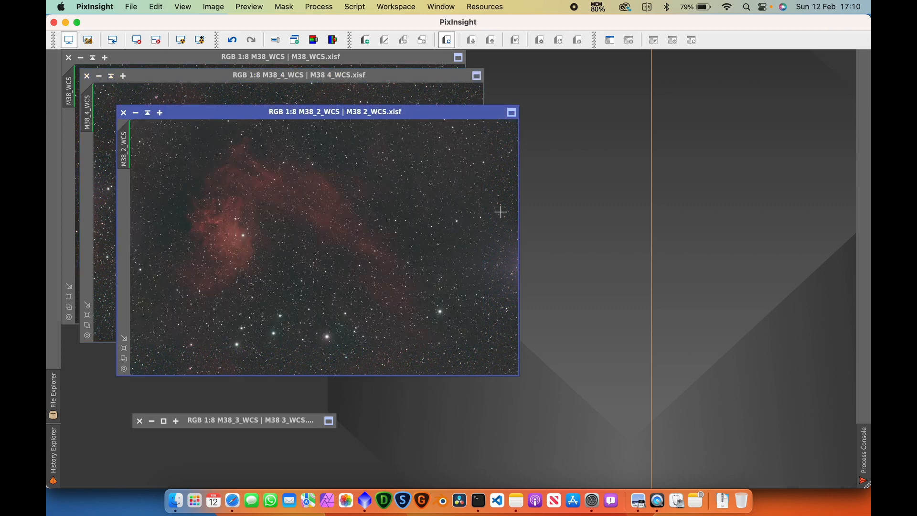
{"action": "left_click", "coordinate": [162, 423]}
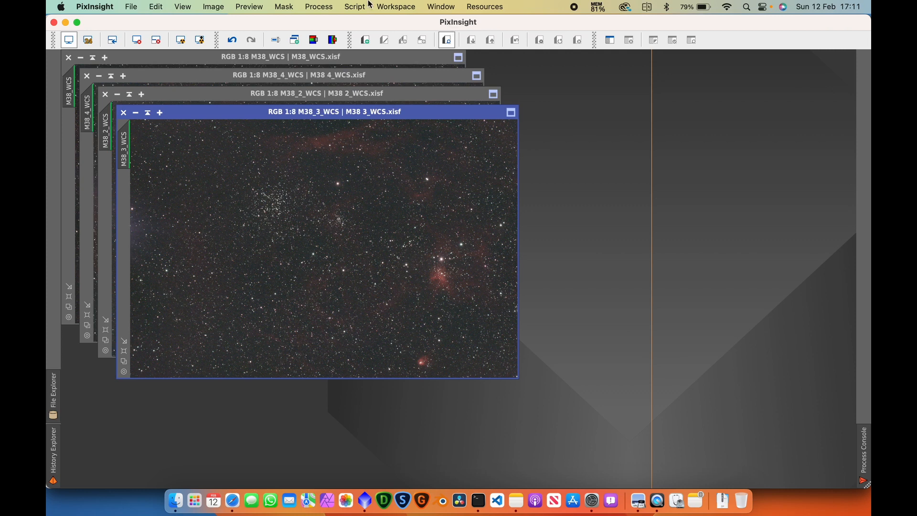
Open the MosaicByCoordinates script and clear the old entries from its tile list
{"action": "left_click", "coordinate": [321, 4]}
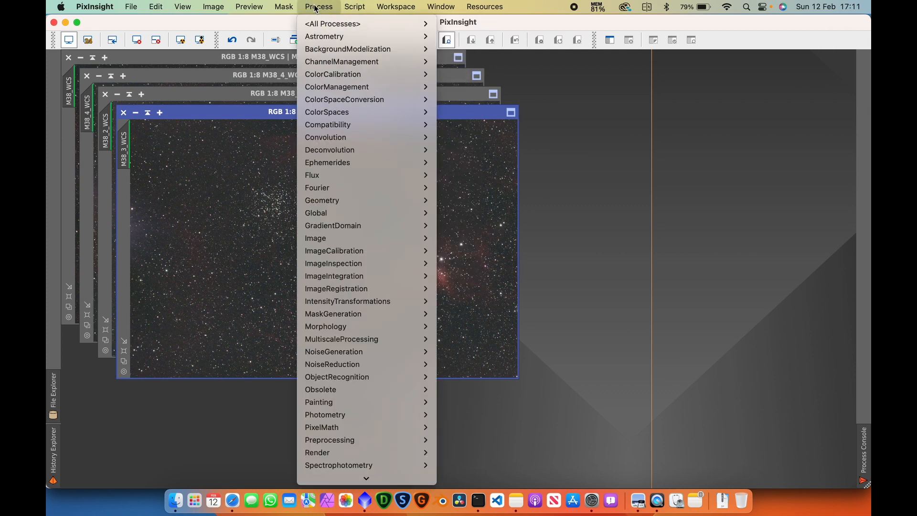
{"action": "mouse_move", "coordinate": [354, 7]}
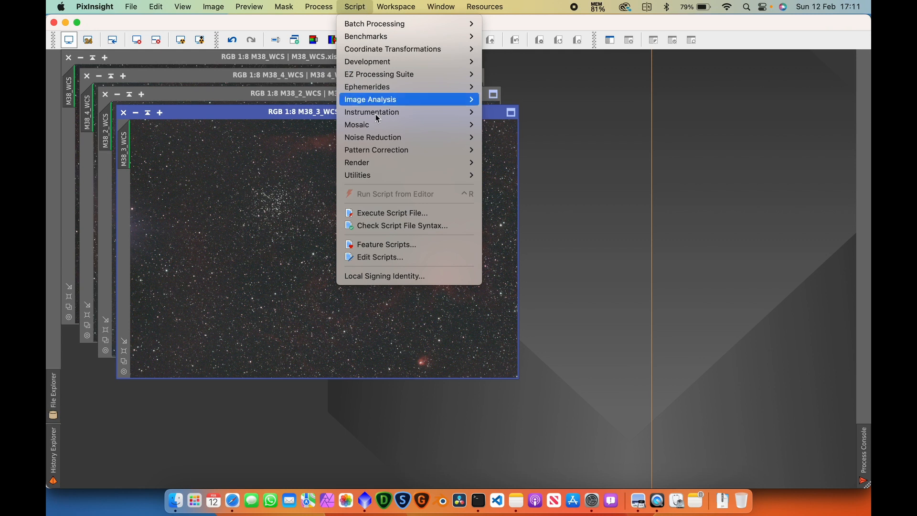
{"action": "mouse_move", "coordinate": [387, 126]}
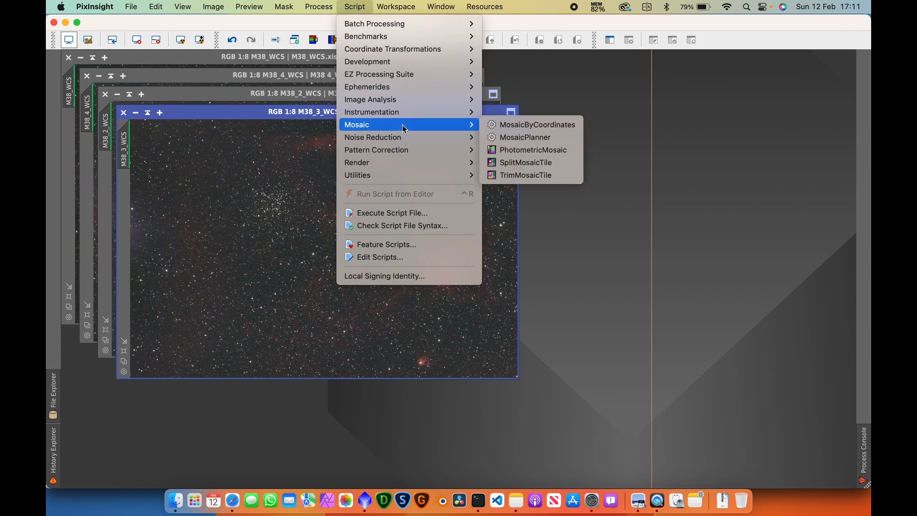
{"action": "left_click", "coordinate": [541, 125]}
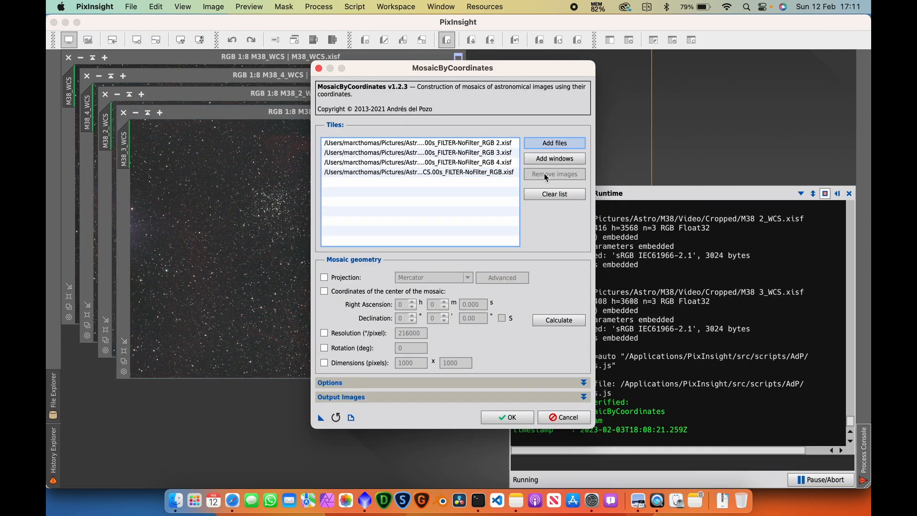
{"action": "left_click", "coordinate": [559, 194]}
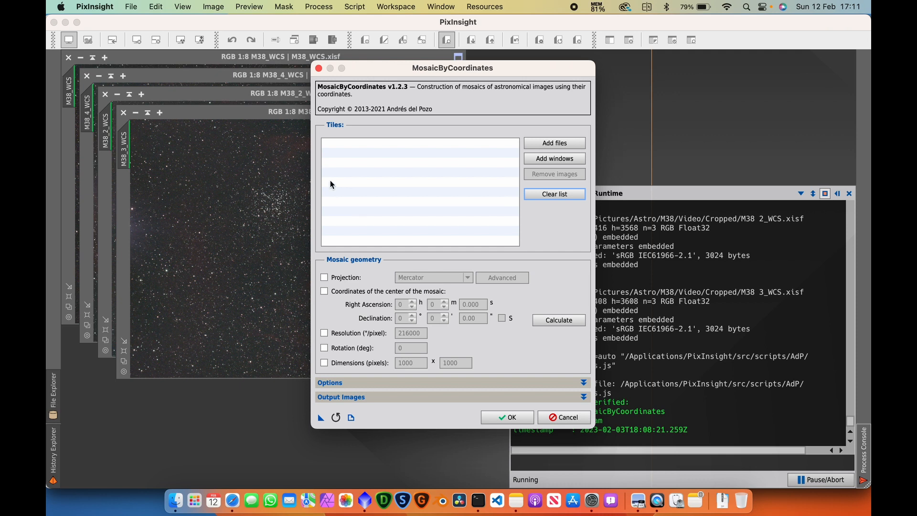
Add M38 2_WCS.xisf, M38 3_WCS.xisf, M38 4_WCS.xisf and M38_WCS.xisf from the Cropped folder as mosaic tiles
{"action": "left_click", "coordinate": [554, 139]}
{"action": "left_click", "coordinate": [413, 162]}
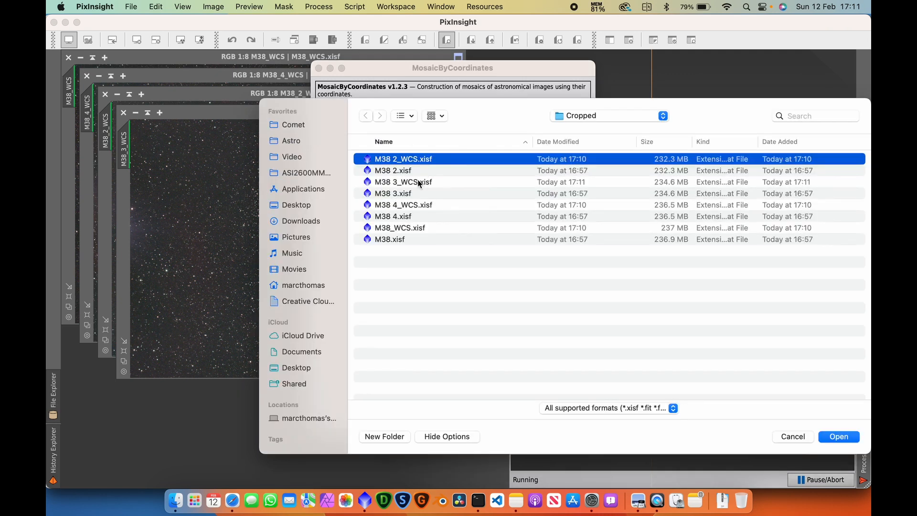
{"action": "left_click", "coordinate": [421, 184], "text": "super"}
{"action": "left_click", "coordinate": [417, 206], "text": "super"}
{"action": "left_click", "coordinate": [415, 227], "text": "super"}
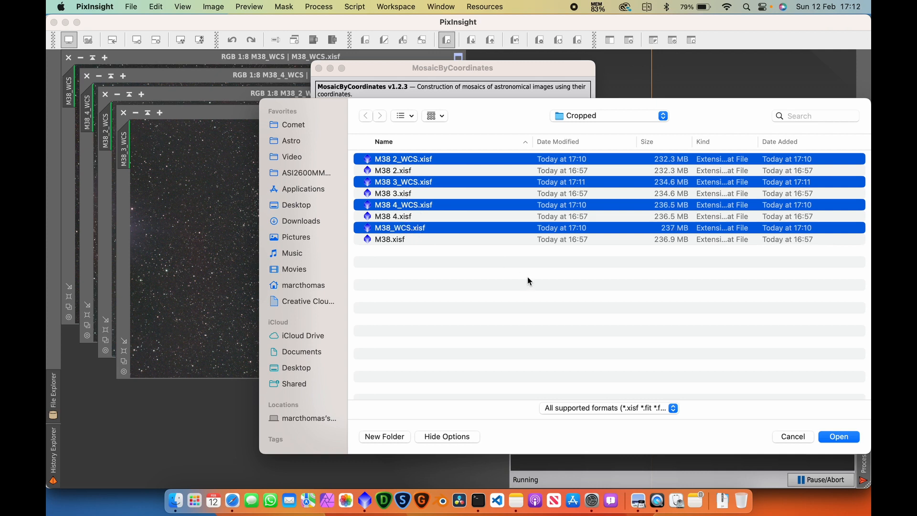
{"action": "left_click", "coordinate": [839, 436]}
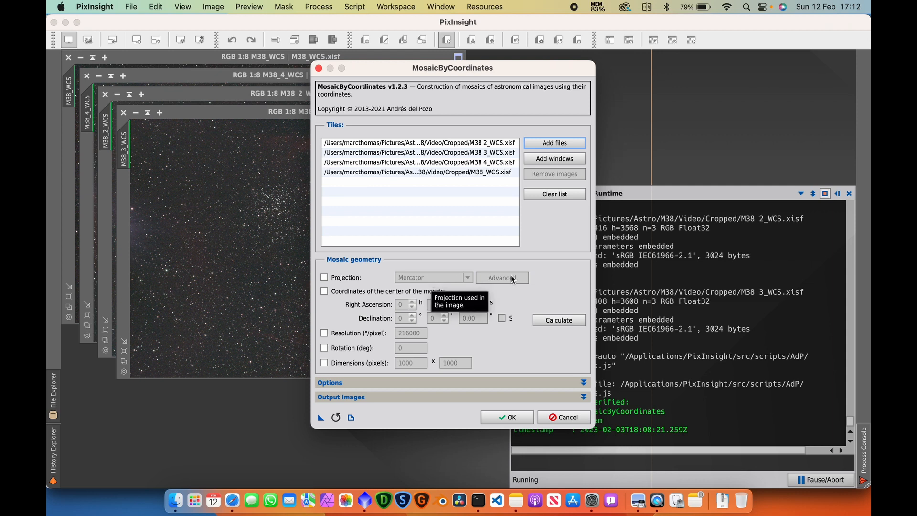
Create a Mosaic folder inside Cropped as the output directory and run MosaicByCoordinates on the four tiles
{"action": "left_click", "coordinate": [551, 273]}
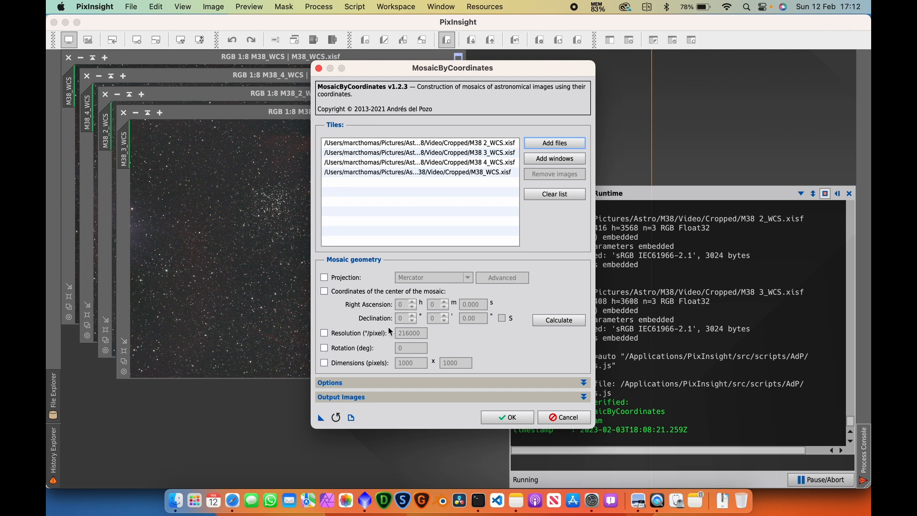
{"action": "left_click", "coordinate": [419, 397]}
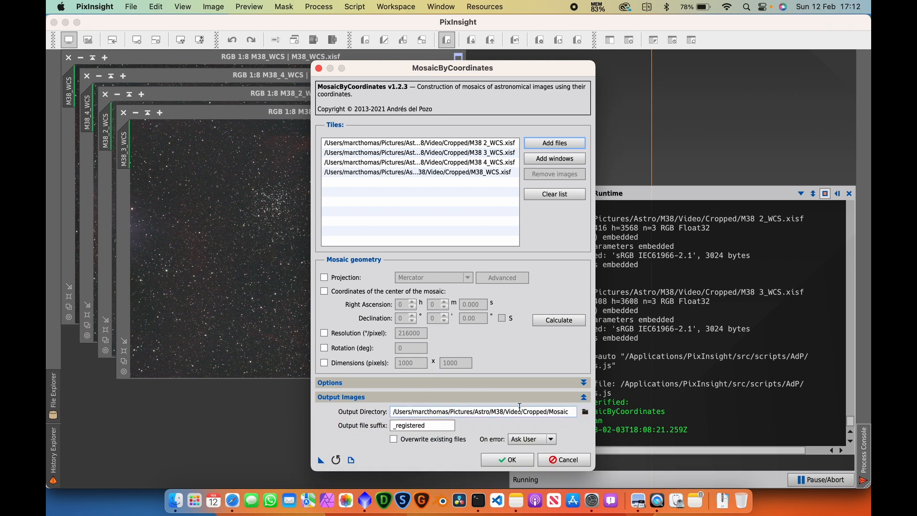
{"action": "left_click", "coordinate": [585, 412]}
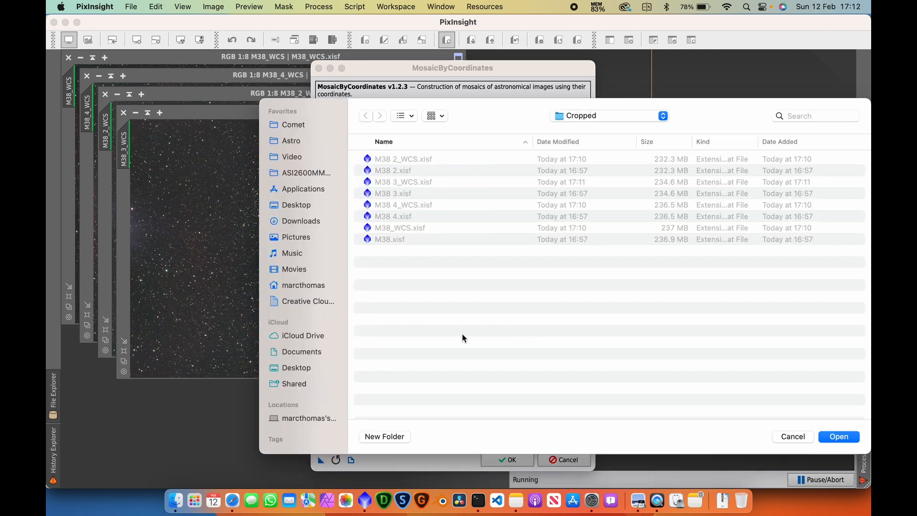
{"action": "left_click", "coordinate": [389, 436]}
{"action": "type", "text": "Mos"}
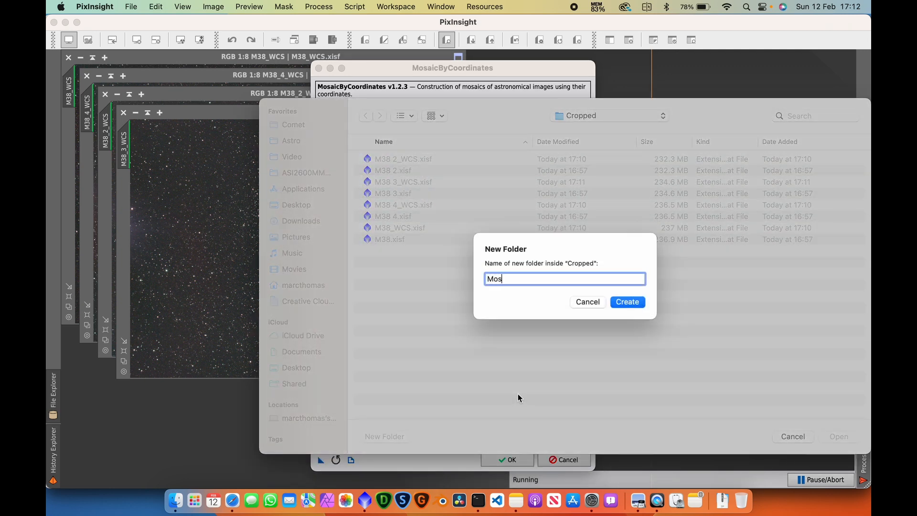
{"action": "type", "text": "aic"}
{"action": "key", "text": "Return"}
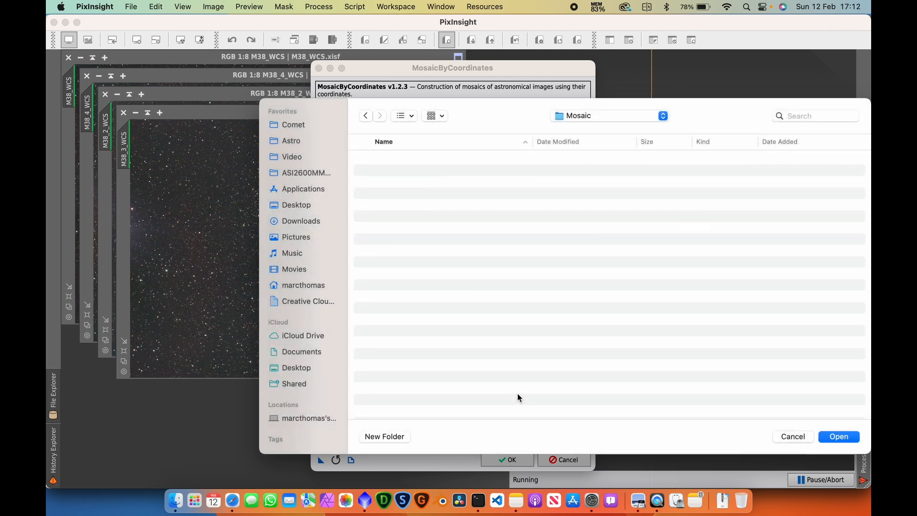
{"action": "left_click", "coordinate": [842, 437]}
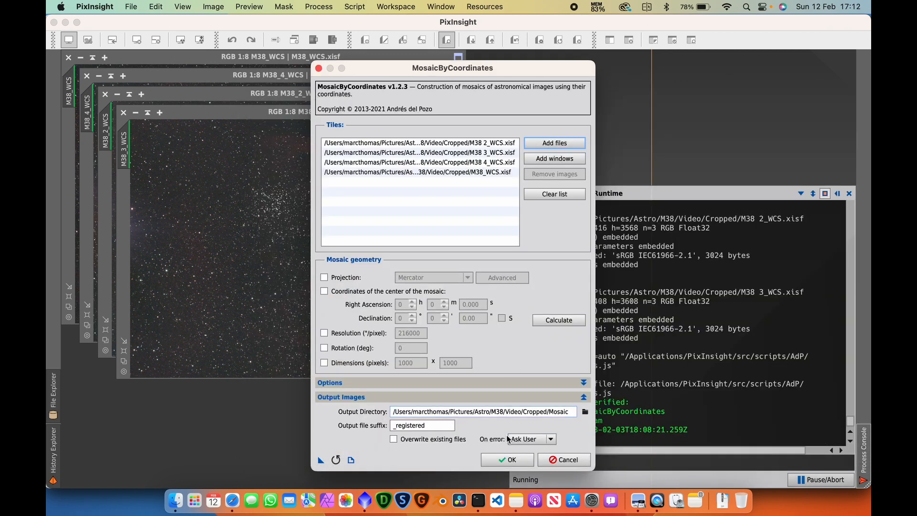
{"action": "left_click", "coordinate": [508, 460]}
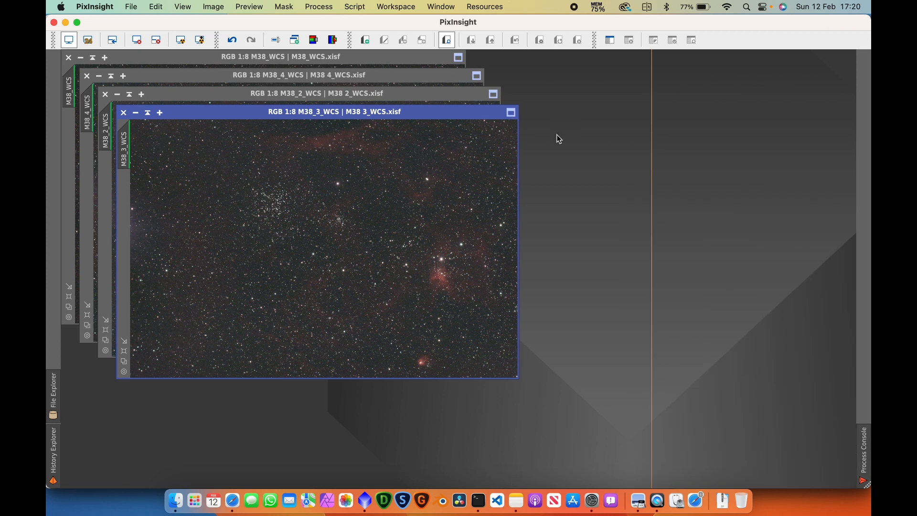
Switch to Finder's Mosaic folder and open M38_WCS_registered.xisf and M38 4_WCS_registered.xisf in PixInsight
{"action": "key", "text": "super+Tab"}
{"action": "key", "text": "super+Tab"}
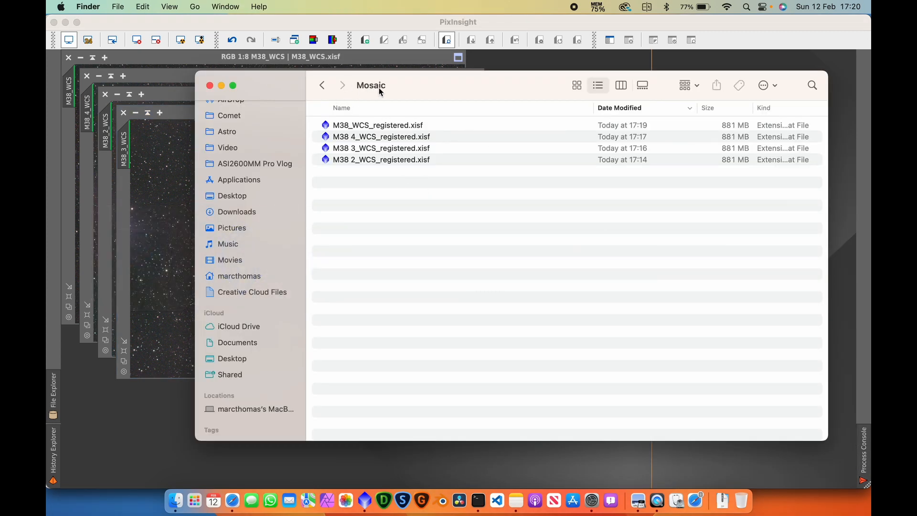
{"action": "left_click_drag", "start_coordinate": [427, 183], "coordinate": [358, 110]}
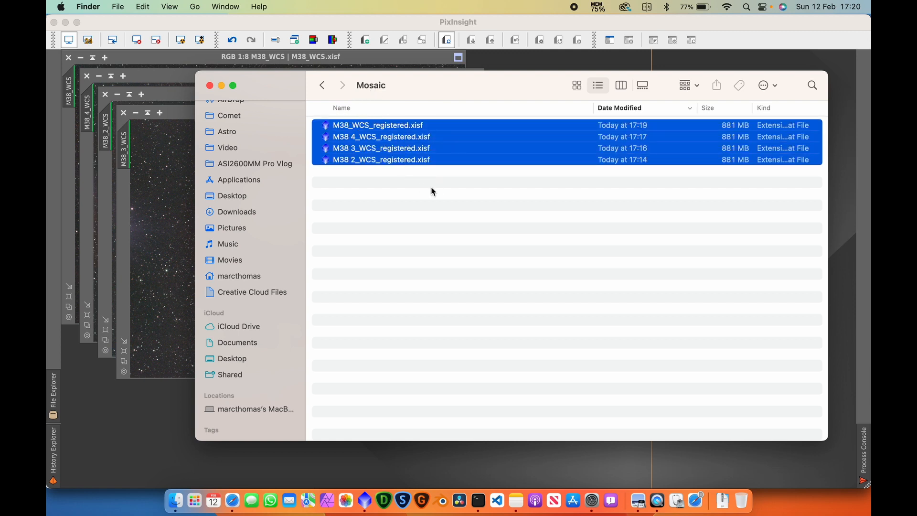
{"action": "left_click", "coordinate": [436, 194]}
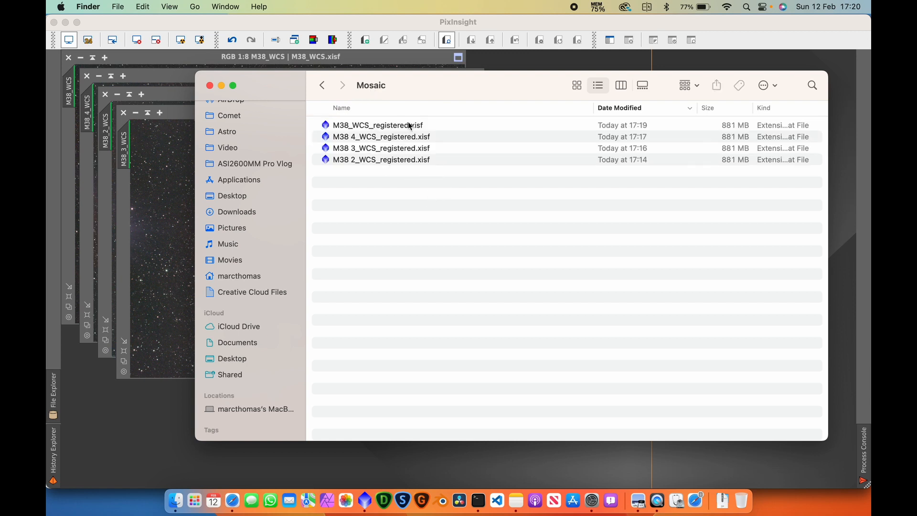
{"action": "left_click_drag", "start_coordinate": [419, 92], "coordinate": [557, 97]}
{"action": "left_click_drag", "start_coordinate": [526, 130], "coordinate": [199, 416]}
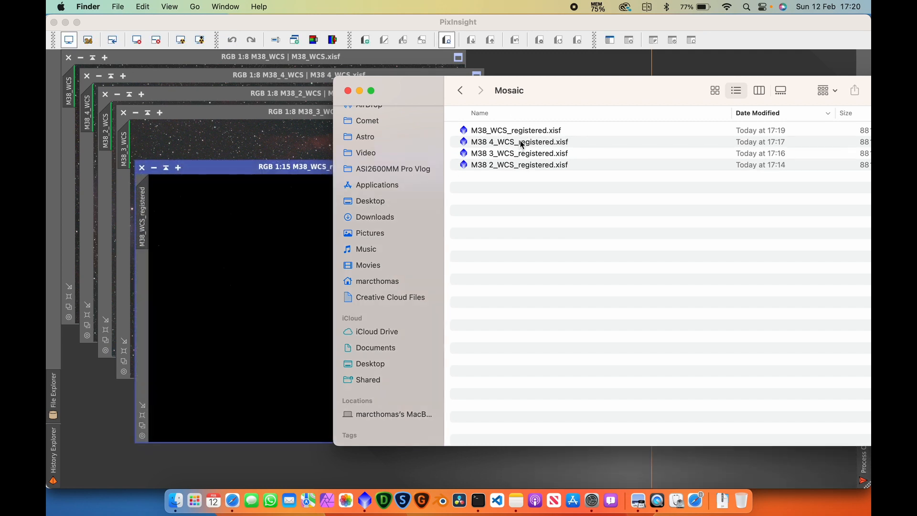
{"action": "left_click_drag", "start_coordinate": [520, 143], "coordinate": [142, 410]}
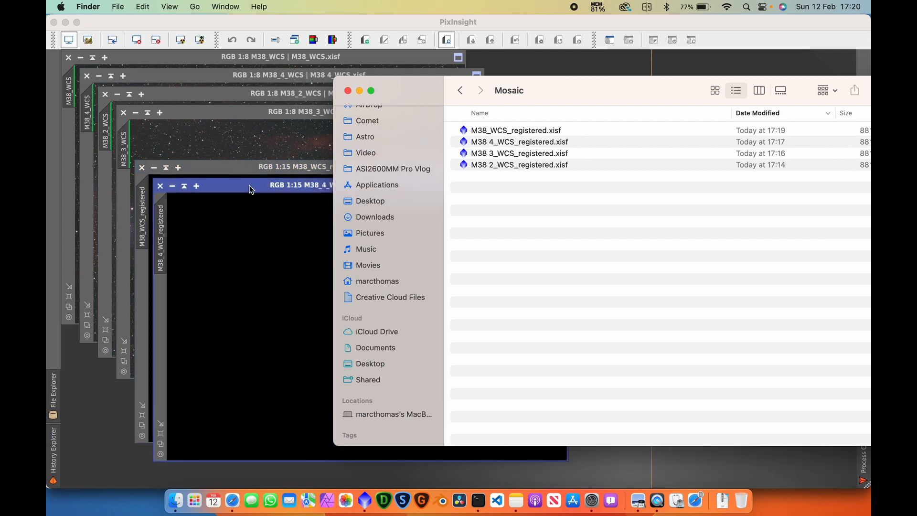
Separate the M38_4_WCS_registered and M38_WCS_registered image windows and apply an auto-stretch to both
{"action": "left_click", "coordinate": [229, 192]}
{"action": "left_click_drag", "start_coordinate": [226, 193], "coordinate": [514, 191]}
{"action": "left_click_drag", "start_coordinate": [322, 169], "coordinate": [260, 73]}
{"action": "left_click_drag", "start_coordinate": [544, 183], "coordinate": [497, 183]}
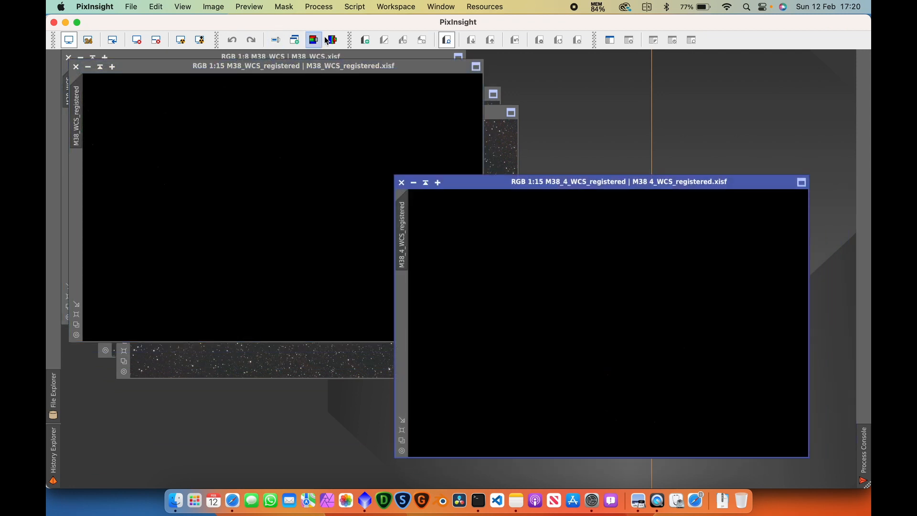
{"action": "left_click", "coordinate": [188, 42]}
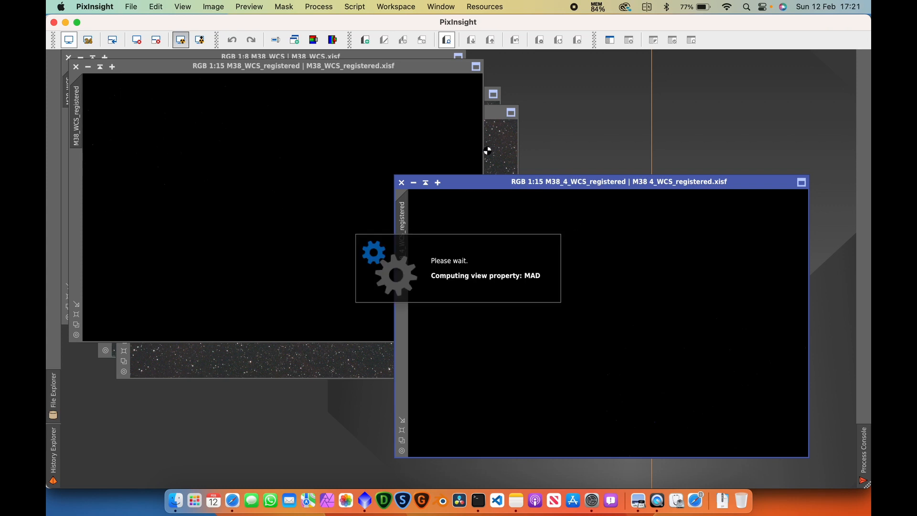
{"action": "left_click", "coordinate": [180, 65]}
{"action": "left_click", "coordinate": [180, 40]}
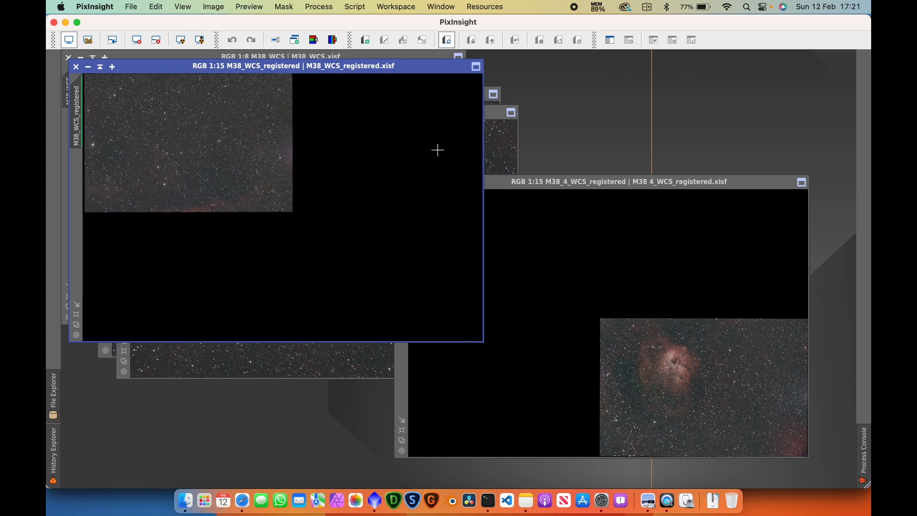
Overlay the M38_4_WCS_registered window on M38_WCS_registered to compare the tile positions and overlap, and move it away again
{"action": "left_click_drag", "start_coordinate": [572, 187], "coordinate": [263, 71]}
{"action": "left_click_drag", "start_coordinate": [373, 18], "coordinate": [348, 19]}
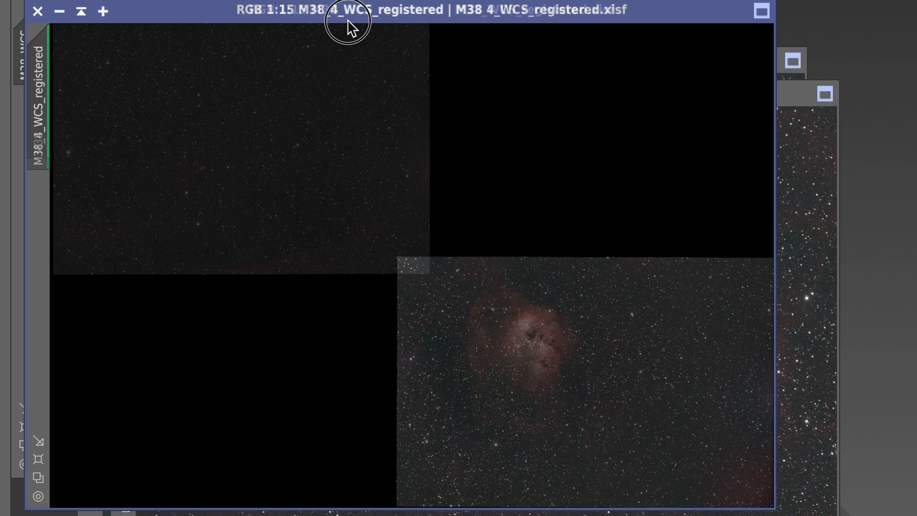
{"action": "left_click_drag", "start_coordinate": [348, 21], "coordinate": [695, 200]}
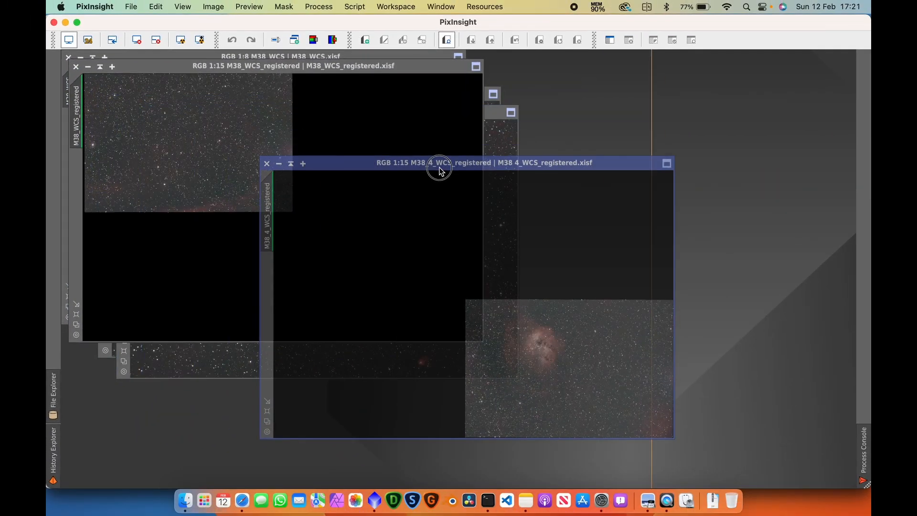
{"action": "left_click_drag", "start_coordinate": [439, 170], "coordinate": [439, 170]}
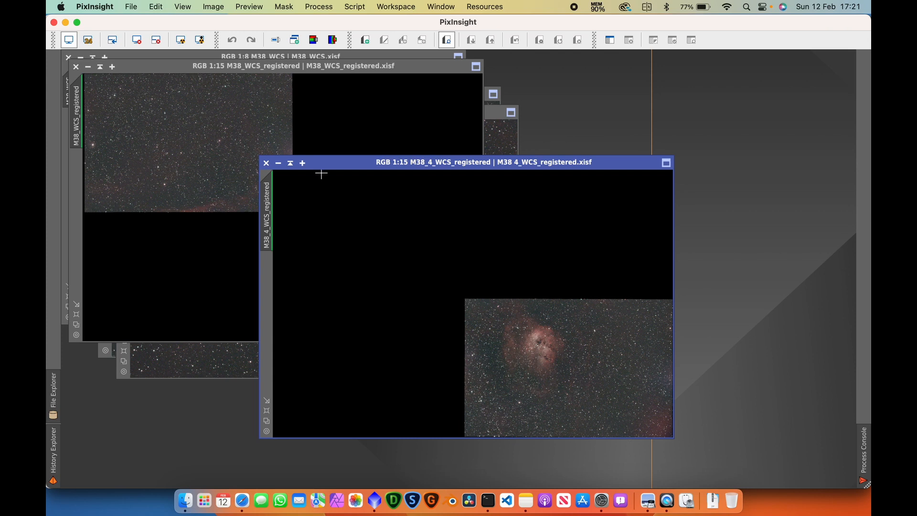
Close both registered images and the four M38 WCS images to empty the workspace
{"action": "left_click", "coordinate": [267, 163]}
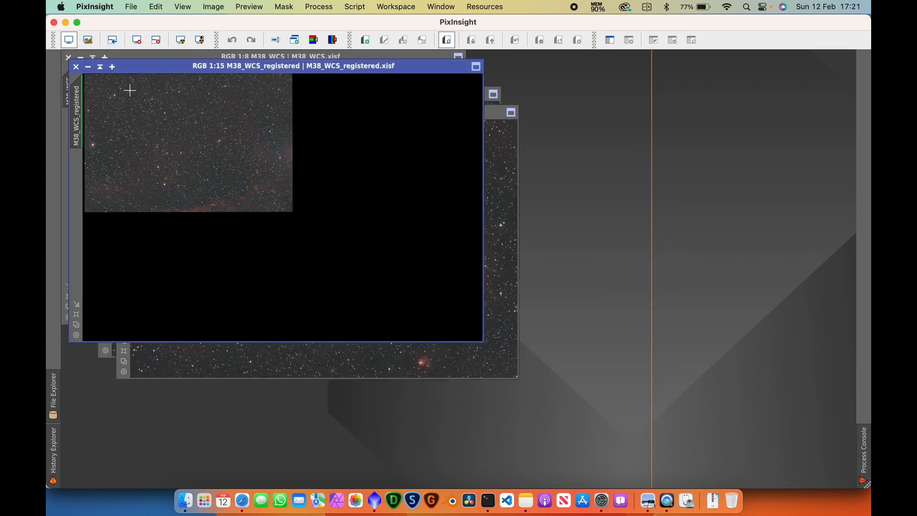
{"action": "left_click", "coordinate": [76, 67]}
{"action": "left_click", "coordinate": [68, 58]}
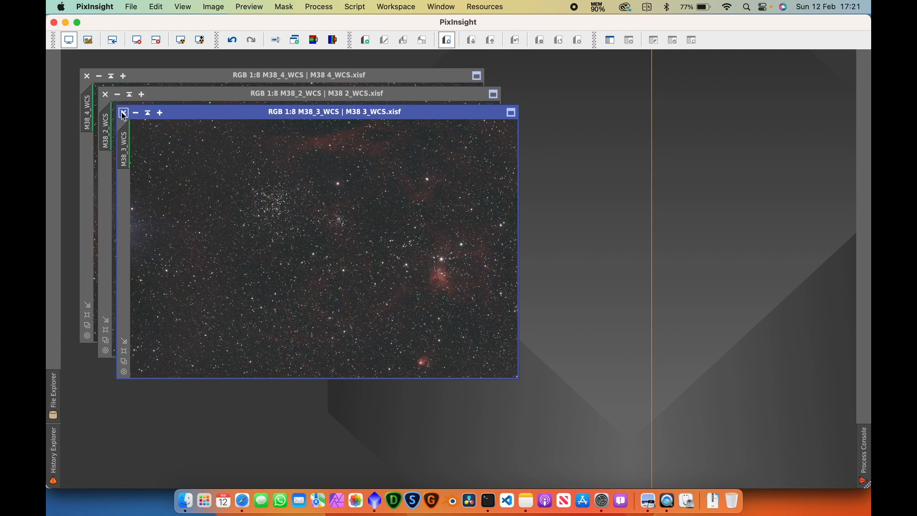
{"action": "left_click", "coordinate": [124, 113]}
{"action": "left_click", "coordinate": [105, 94]}
{"action": "left_click", "coordinate": [86, 76]}
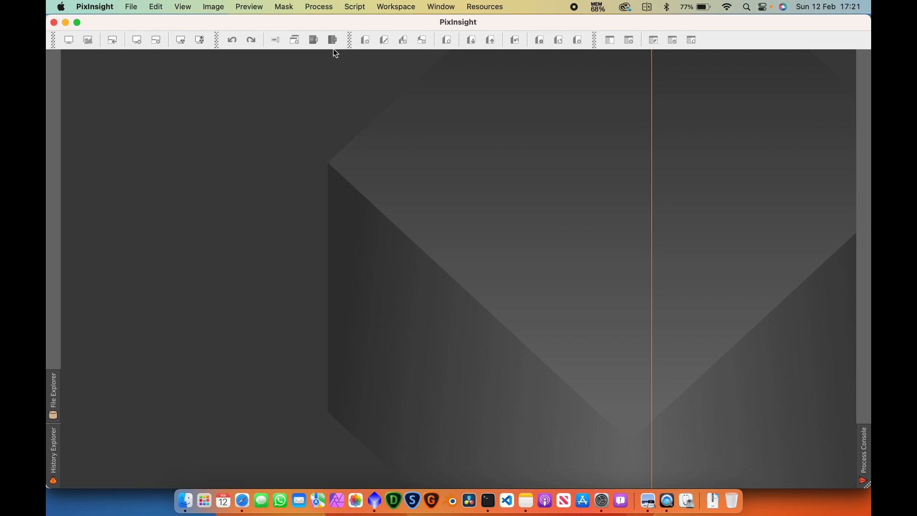
Open GradientMergeMosaic and add the four registered M38 files from the Mosaic folder as target frames
{"action": "left_click", "coordinate": [315, 6]}
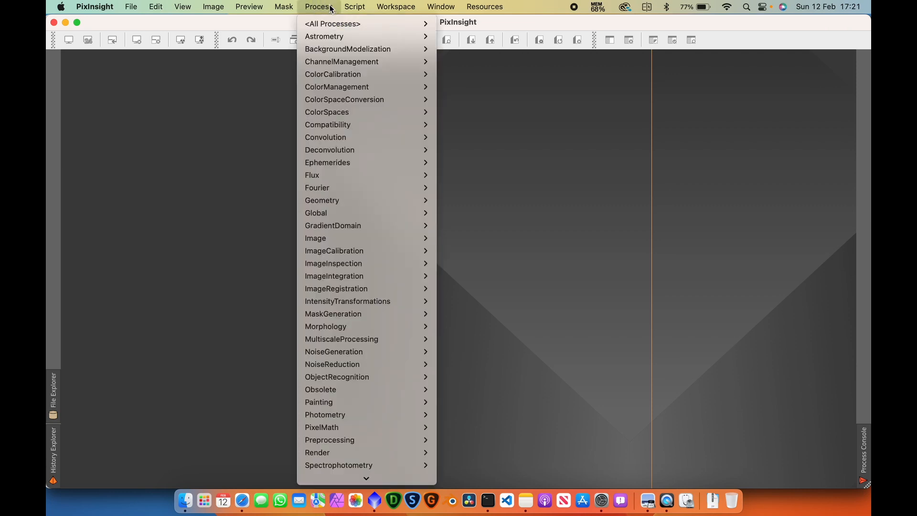
{"action": "mouse_move", "coordinate": [348, 223]}
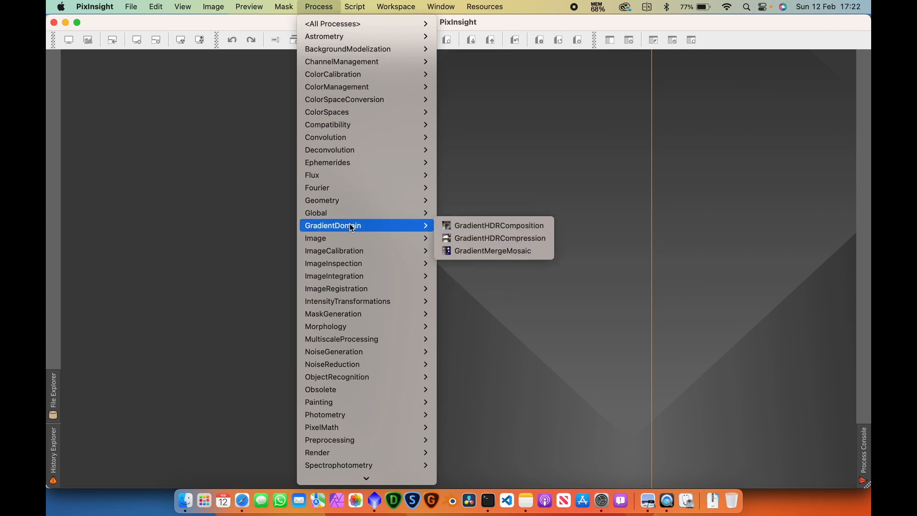
{"action": "left_click", "coordinate": [526, 251]}
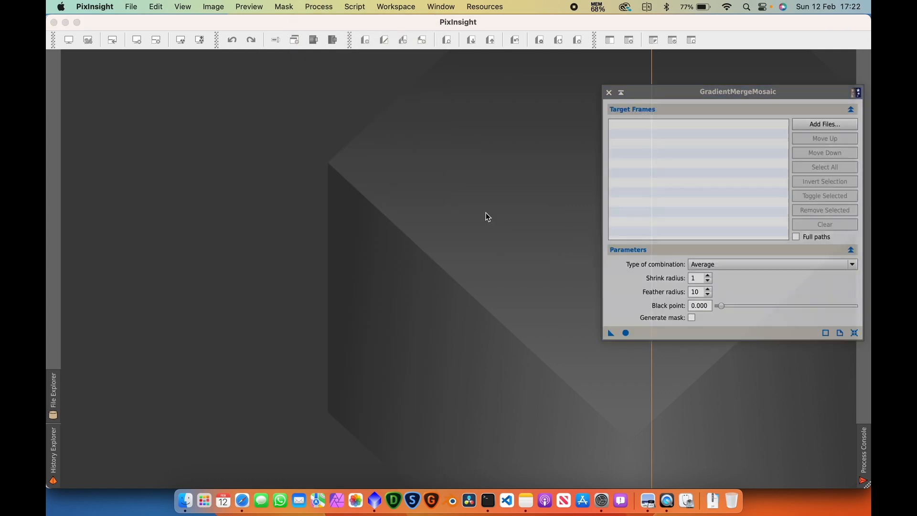
{"action": "left_click_drag", "start_coordinate": [695, 92], "coordinate": [368, 83]}
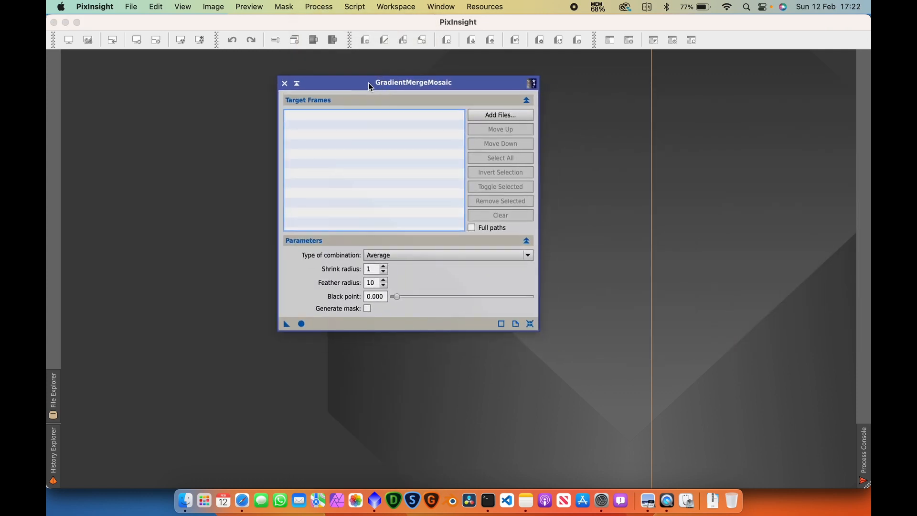
{"action": "left_click", "coordinate": [503, 114]}
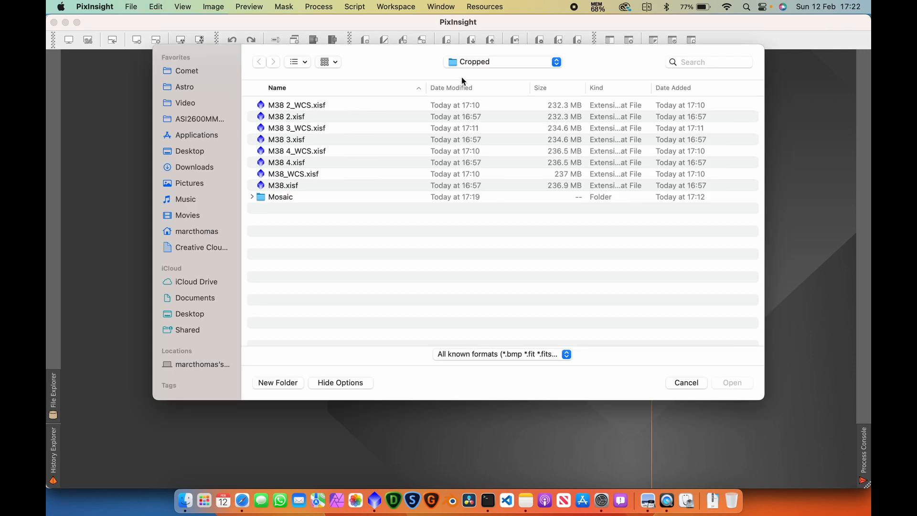
{"action": "double_click", "coordinate": [278, 197]}
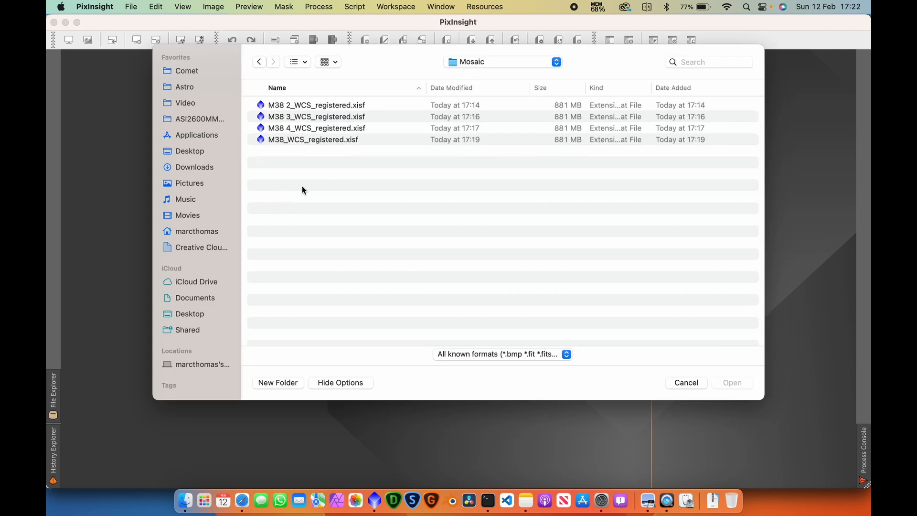
{"action": "left_click", "coordinate": [368, 157]}
{"action": "key", "text": "super+a"}
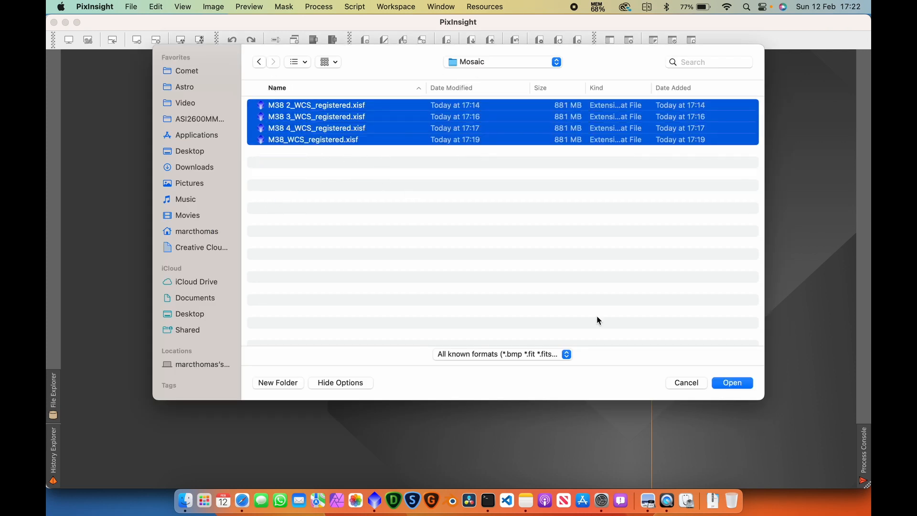
{"action": "left_click", "coordinate": [732, 383]}
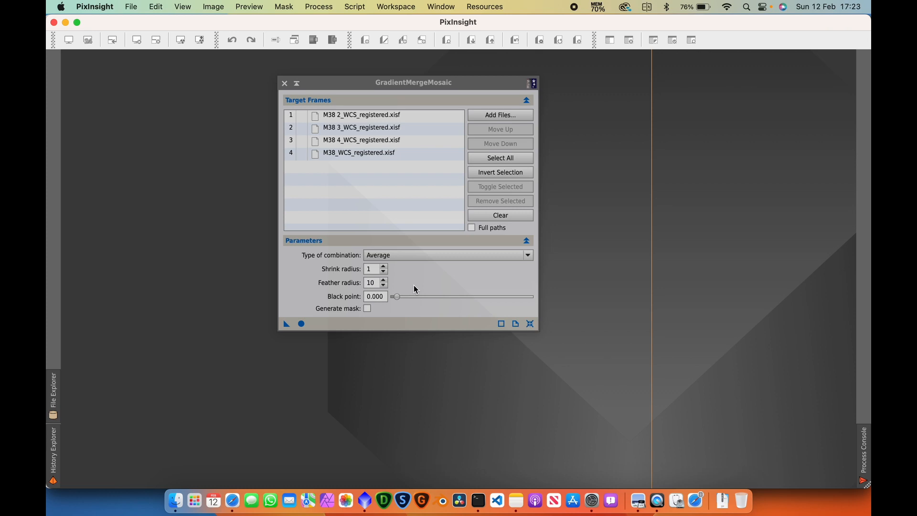
Run GradientMergeMosaic with Overlay combination, a shrink radius of 6 and a feather radius of 85
{"action": "left_click", "coordinate": [425, 256]}
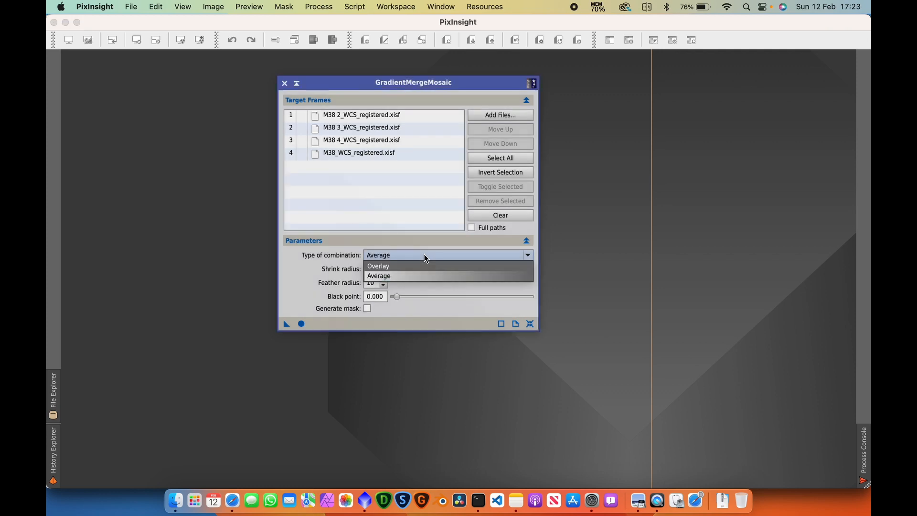
{"action": "left_click", "coordinate": [387, 267]}
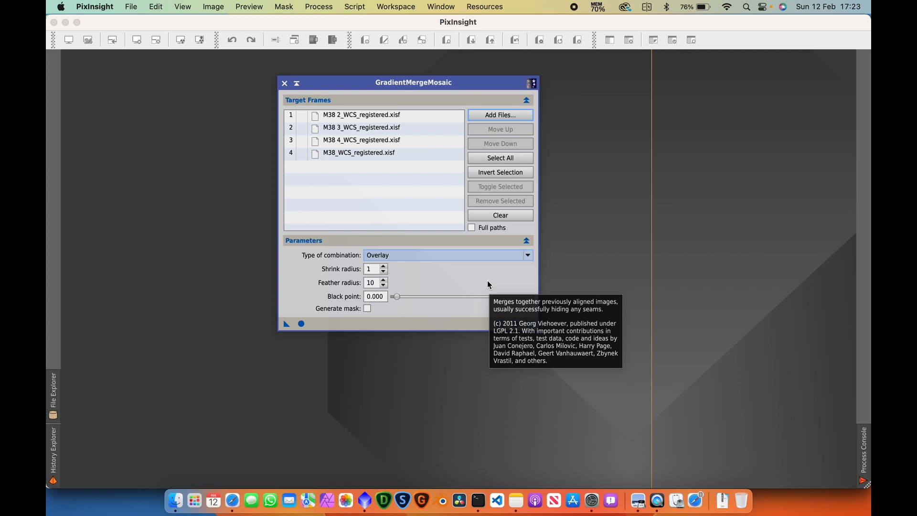
{"action": "left_click", "coordinate": [372, 270]}
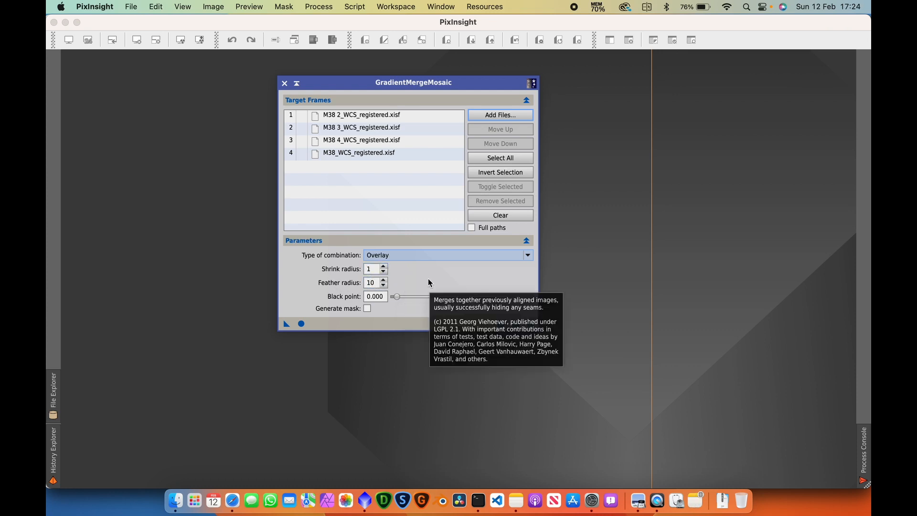
{"action": "left_click", "coordinate": [352, 268]}
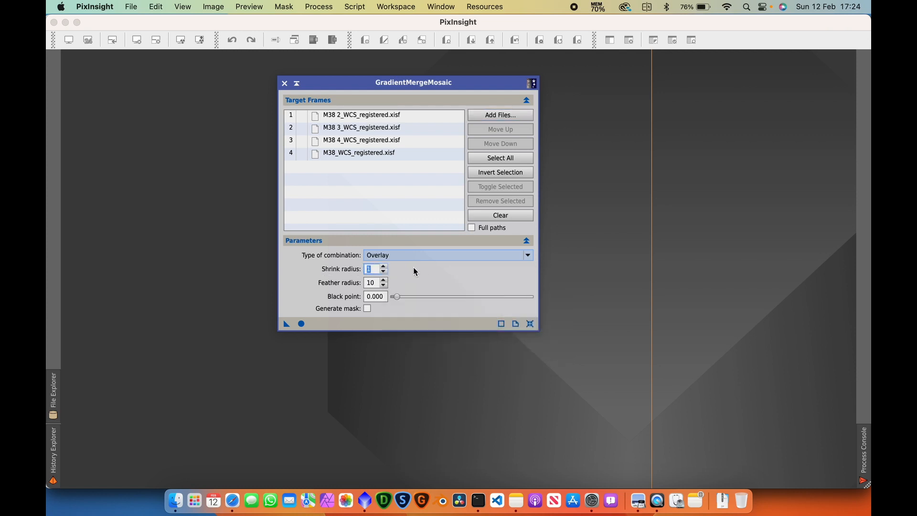
{"action": "type", "text": "6"}
{"action": "key", "text": "Tab"}
{"action": "type", "text": "85"}
{"action": "left_click", "coordinate": [300, 326]}
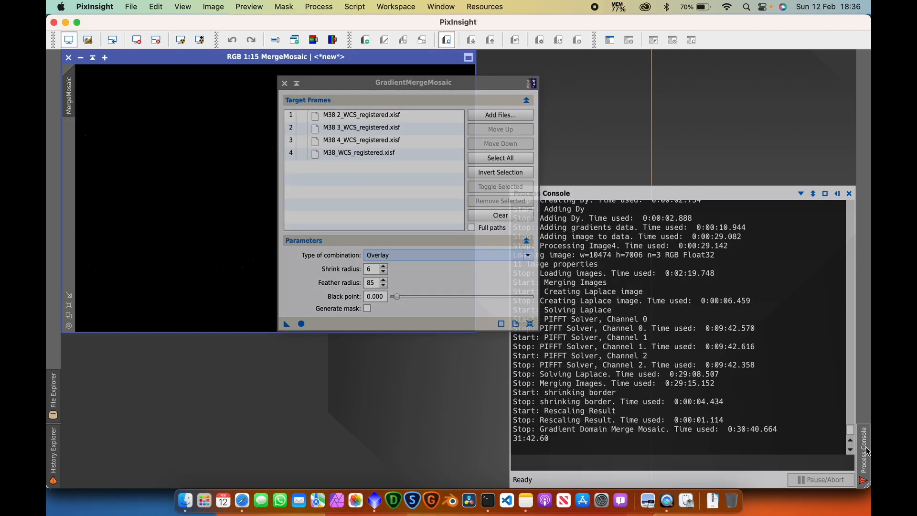
Hide the process console, move GradientMergeMosaic clear of the MergeMosaic image, and auto-stretch the merged image
{"action": "left_click", "coordinate": [865, 451]}
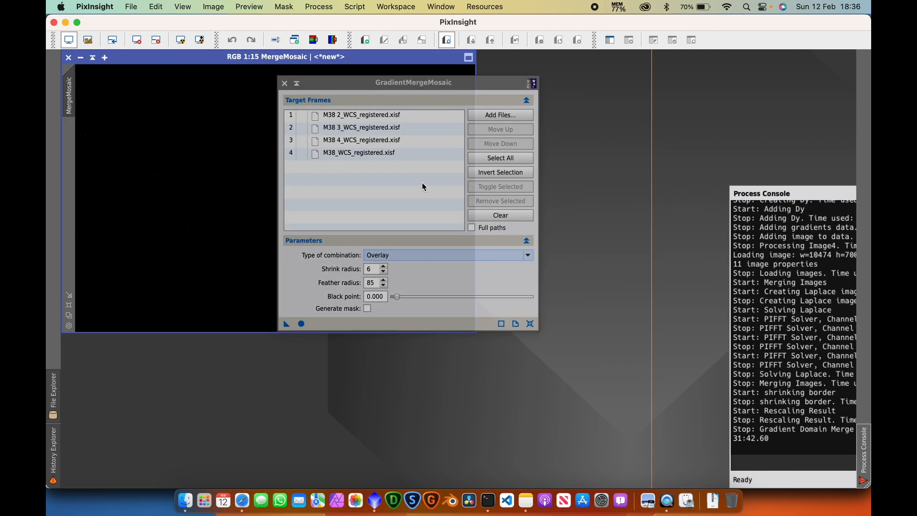
{"action": "left_click_drag", "start_coordinate": [385, 84], "coordinate": [598, 74]}
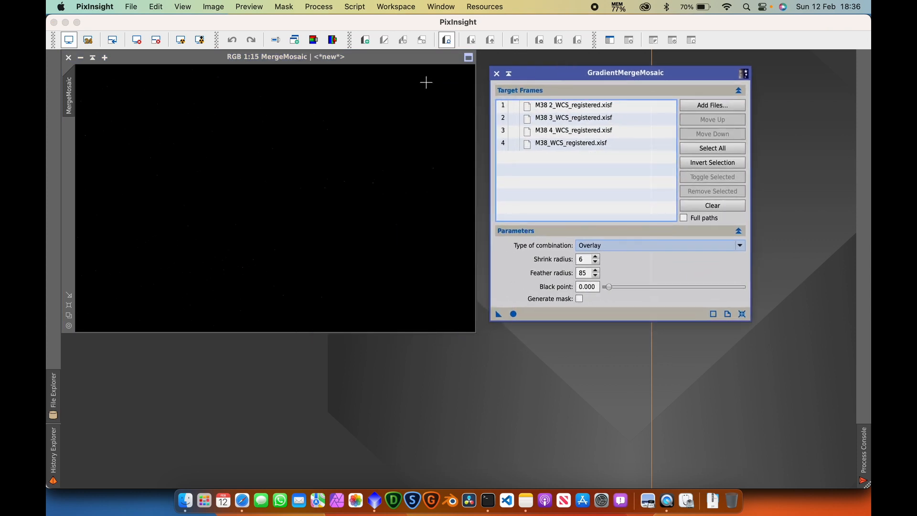
{"action": "left_click", "coordinate": [360, 59]}
{"action": "left_click_drag", "start_coordinate": [372, 66], "coordinate": [379, 72]}
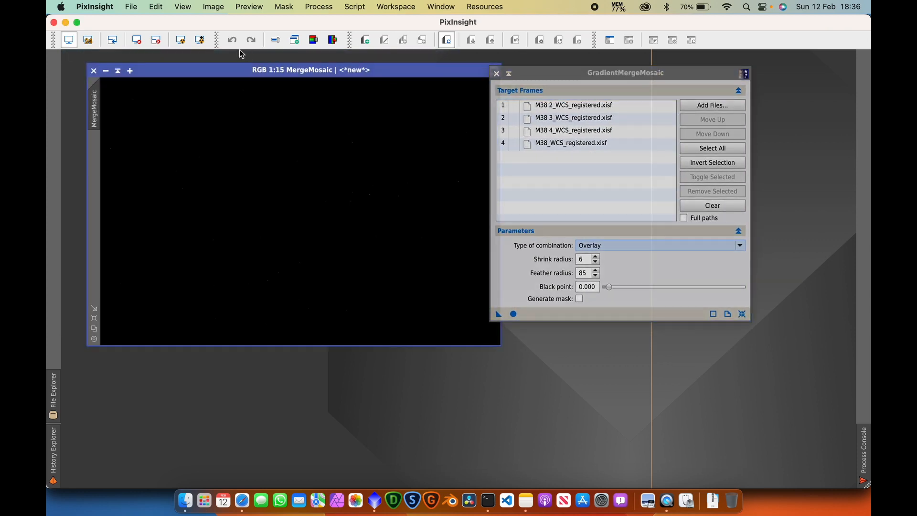
{"action": "left_click", "coordinate": [181, 41]}
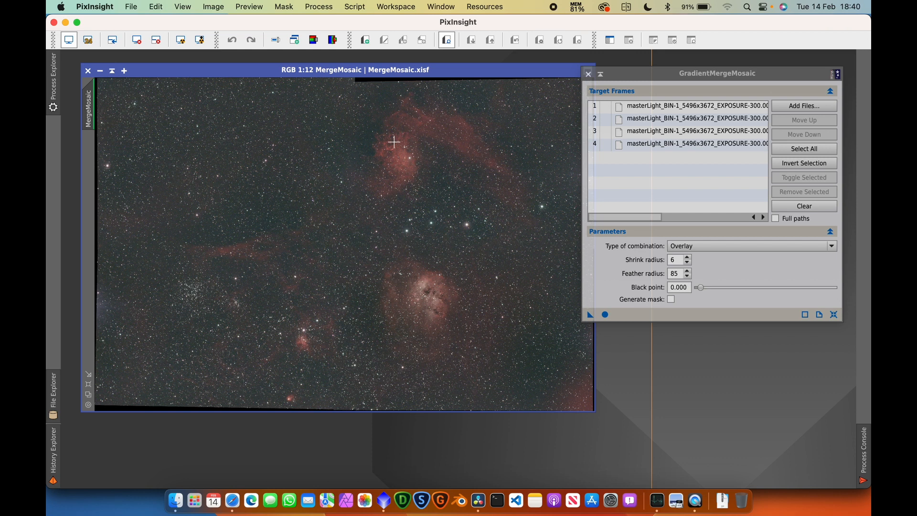
Examine the merged mosaic up close for seams across its upper, lower and side regions, and return to the full view
{"action": "left_click_drag", "start_coordinate": [634, 72], "coordinate": [643, 73]}
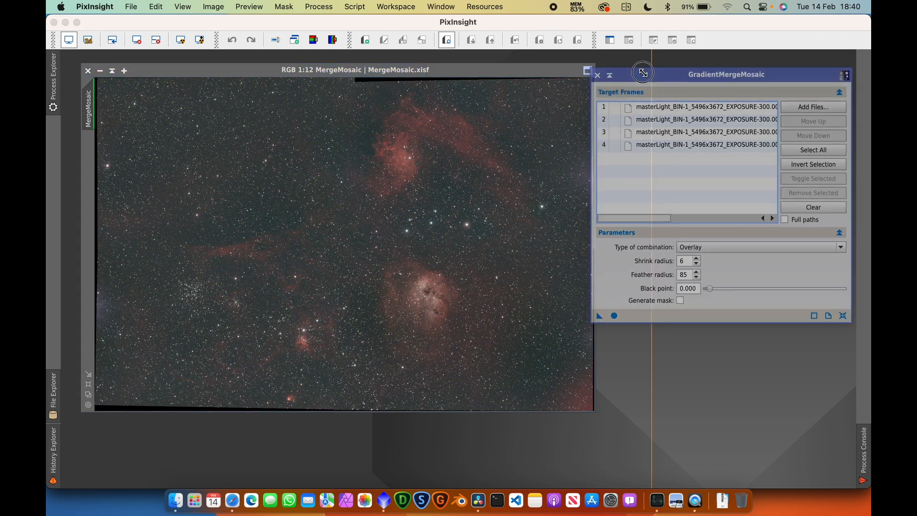
{"action": "left_click_drag", "start_coordinate": [471, 72], "coordinate": [464, 73]}
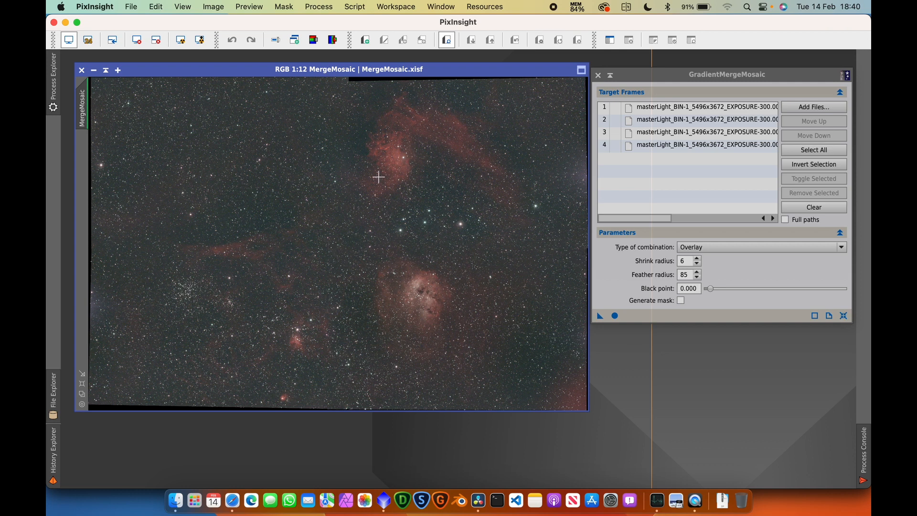
{"action": "key", "text": "super+plus"}
{"action": "key", "text": "super+plus"}
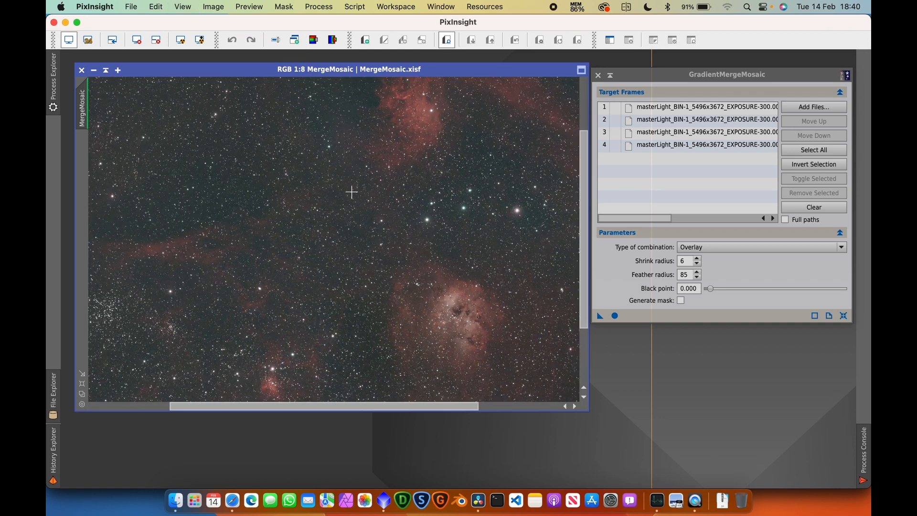
{"action": "left_click", "coordinate": [584, 224]}
{"action": "left_click_drag", "start_coordinate": [585, 225], "coordinate": [583, 129]}
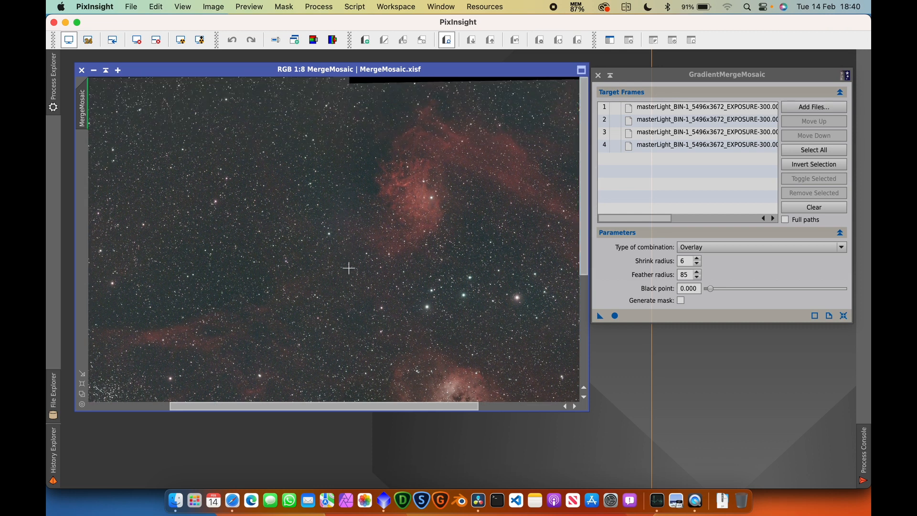
{"action": "left_click_drag", "start_coordinate": [582, 171], "coordinate": [576, 247]}
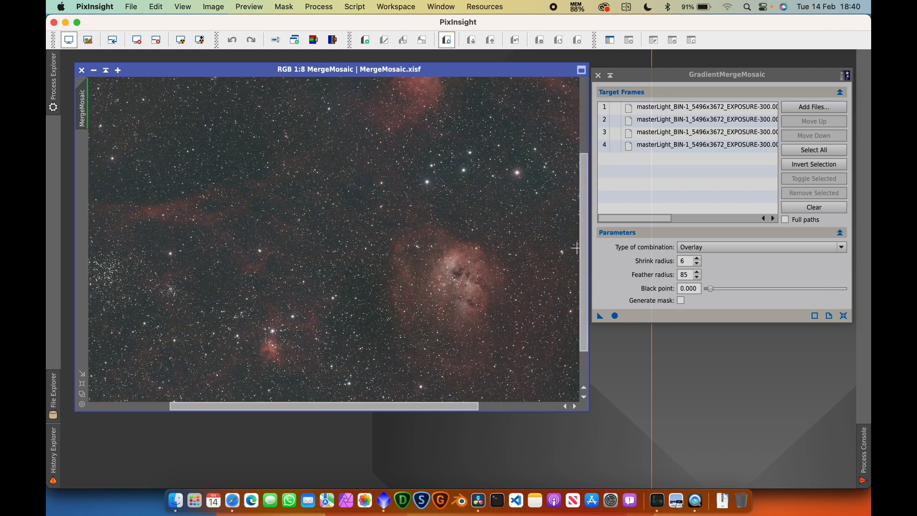
{"action": "mouse_move", "coordinate": [345, 407]}
{"action": "left_mouse_down"}
{"action": "mouse_move", "coordinate": [459, 405]}
{"action": "mouse_move", "coordinate": [349, 411]}
{"action": "left_mouse_up"}
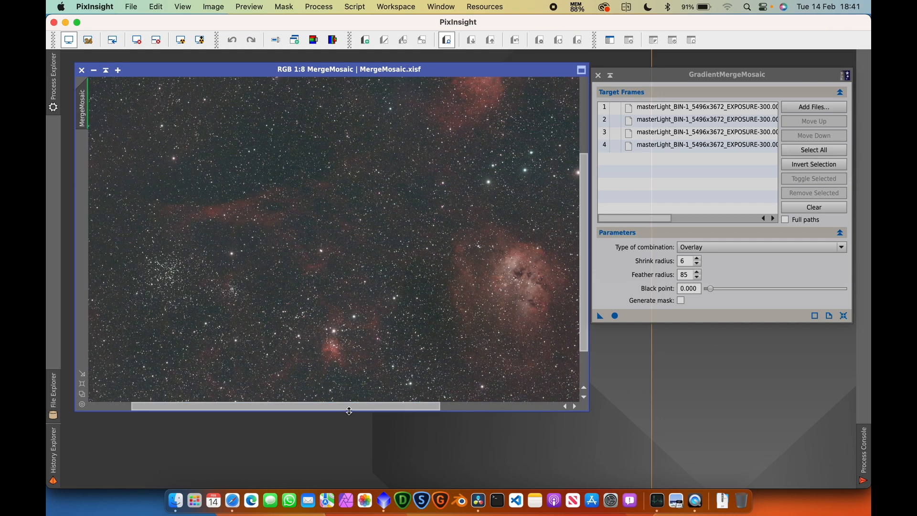
{"action": "key", "text": "super+0"}
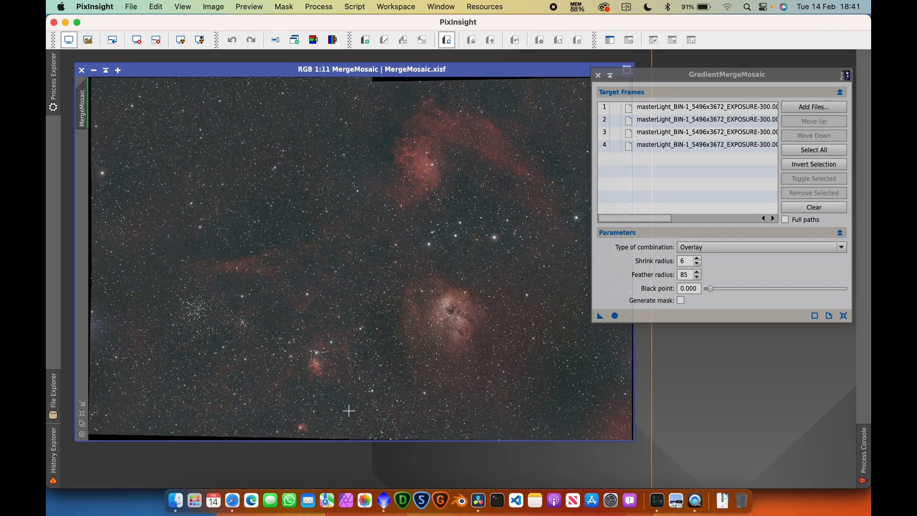